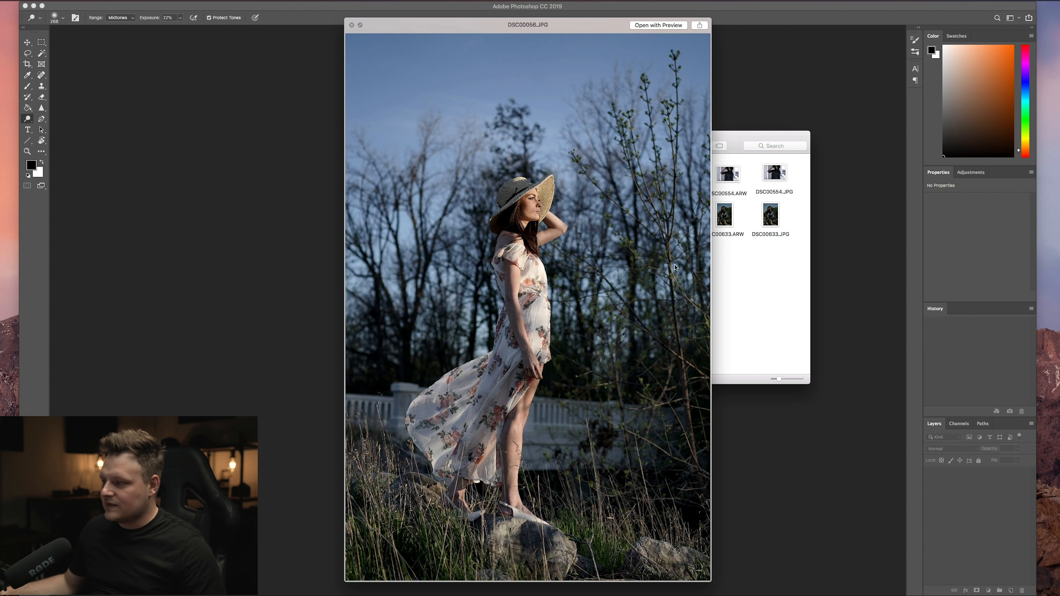
Step: Open the raw photo DSC00526.ARW in Camera Raw
{"action": "key", "text": "space"}
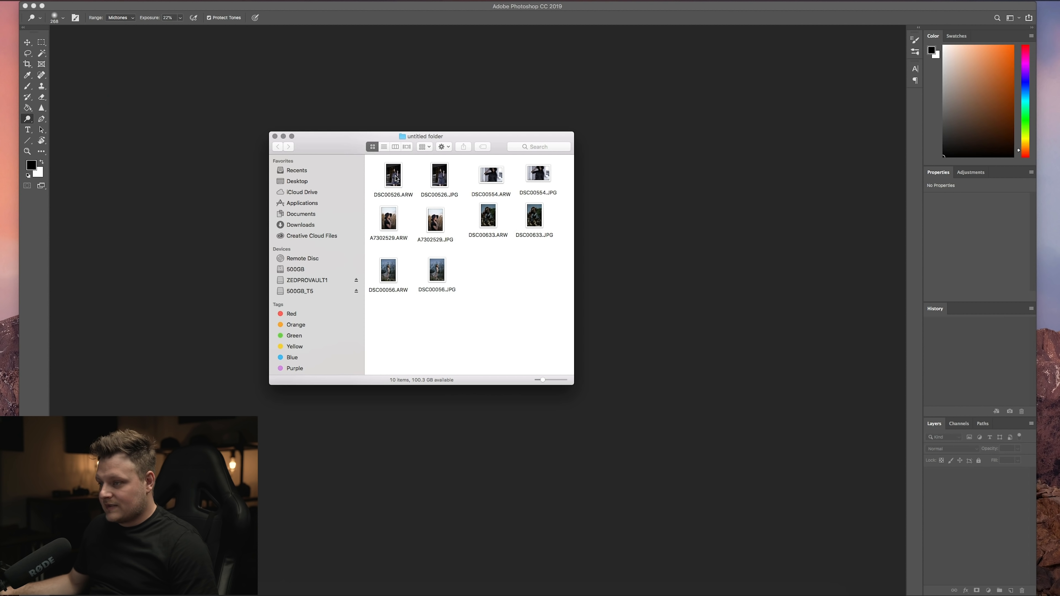
{"action": "double_click", "coordinate": [395, 178]}
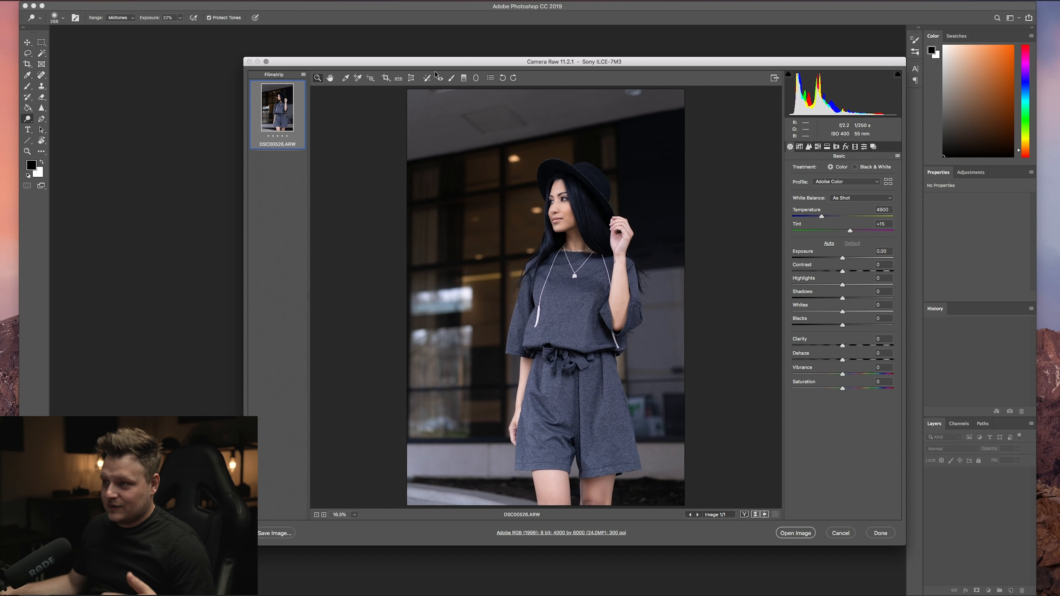
{"action": "left_click_drag", "start_coordinate": [425, 66], "coordinate": [429, 58]}
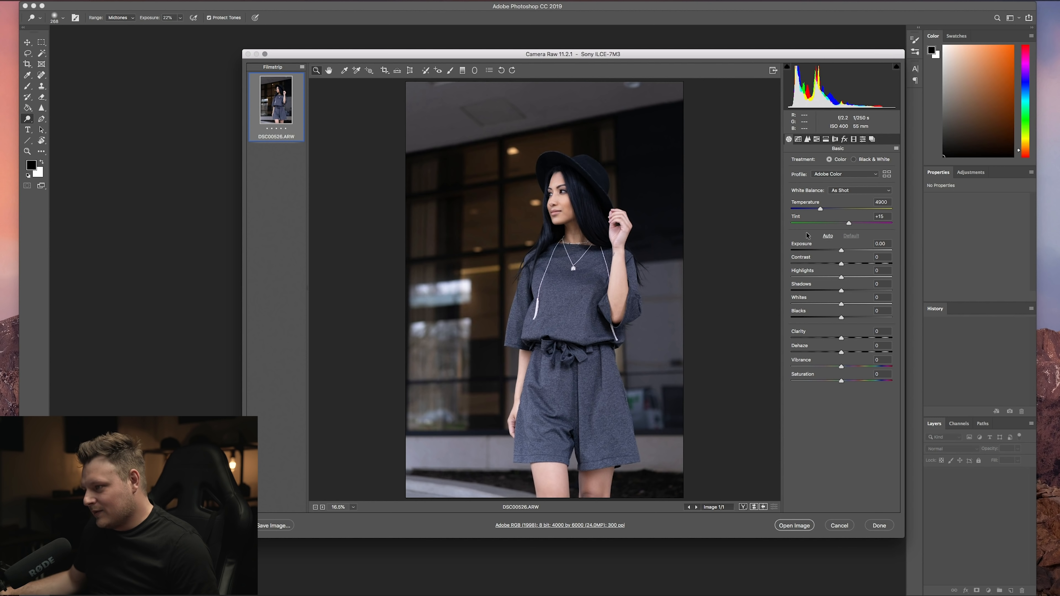
Step: Enlarge the Camera Raw window and set the white balance temperature to 5350 and tint to +11
{"action": "left_click", "coordinate": [598, 200]}
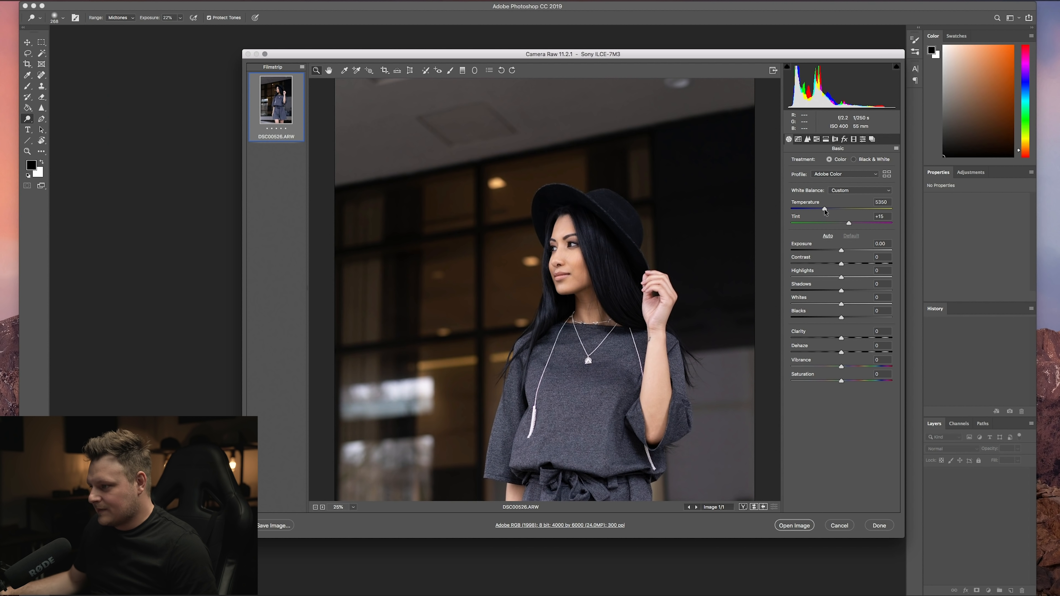
{"action": "left_click", "coordinate": [829, 202]}
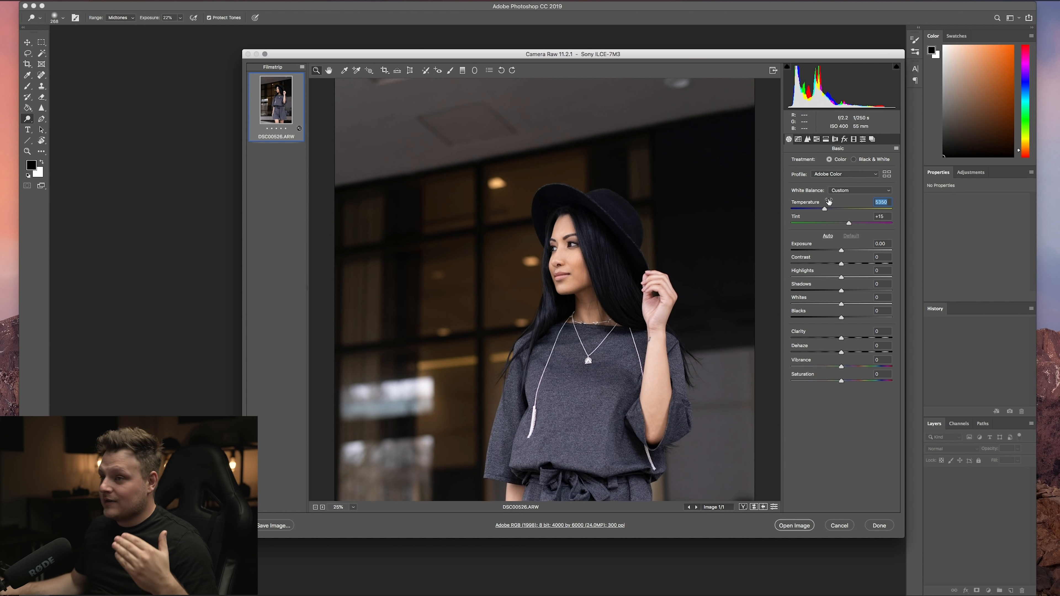
{"action": "left_click_drag", "start_coordinate": [521, 54], "coordinate": [413, 27]}
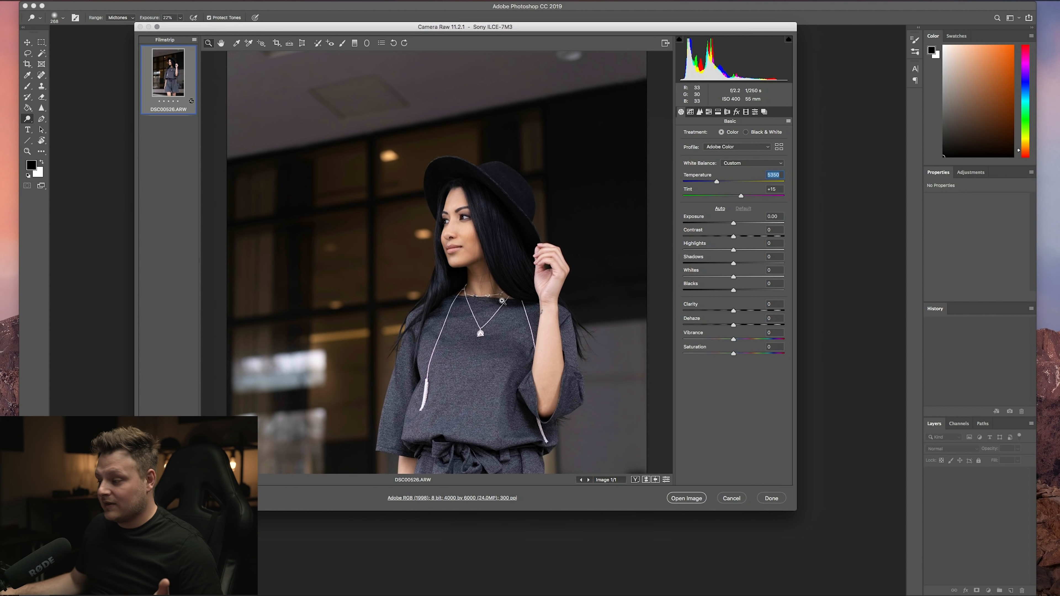
{"action": "left_click_drag", "start_coordinate": [796, 510], "coordinate": [887, 570]}
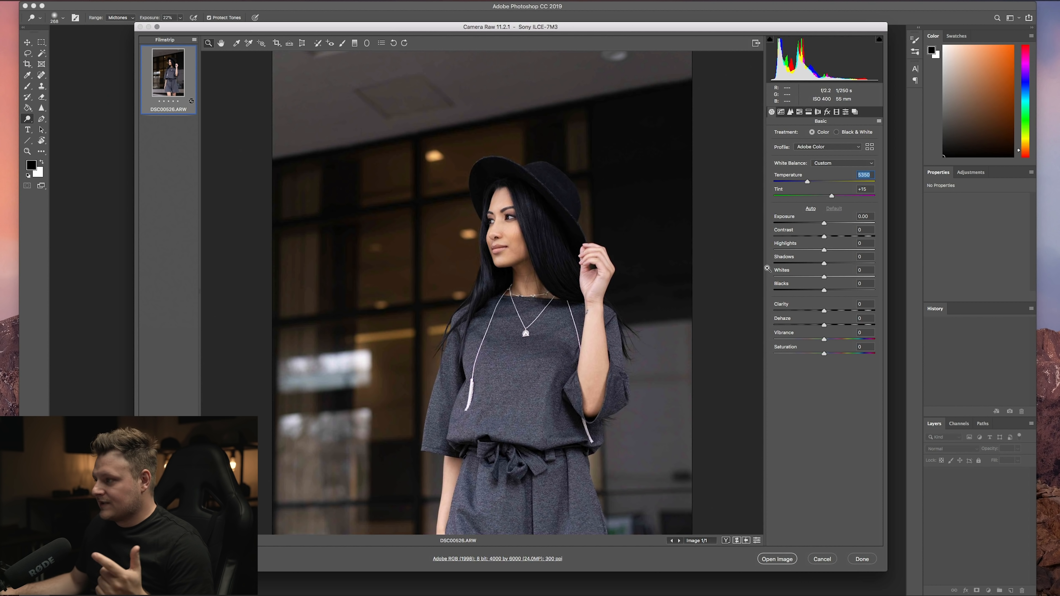
{"action": "left_click", "coordinate": [830, 196]}
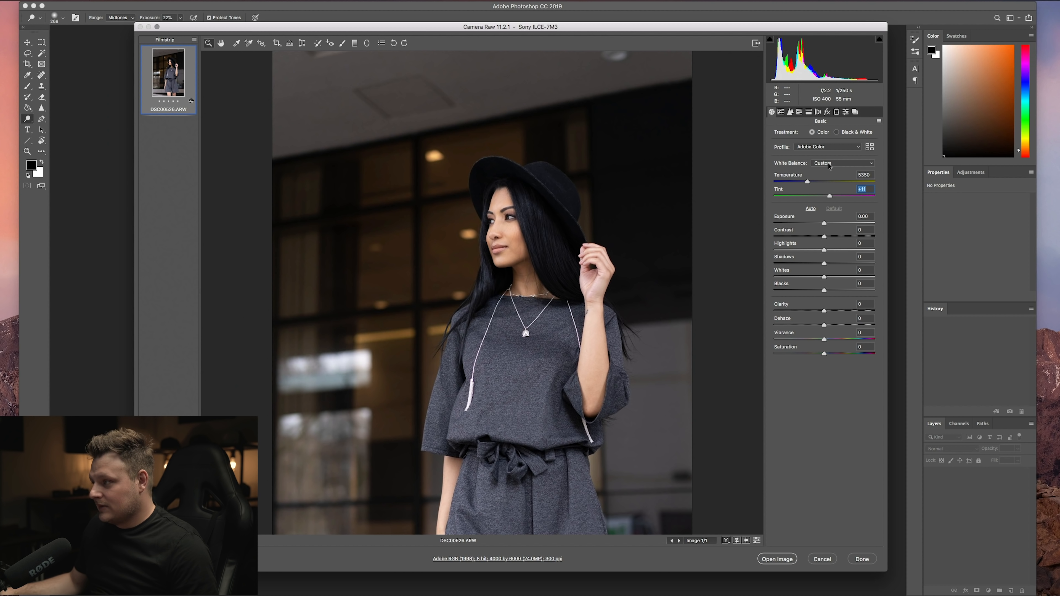
Step: In the camera calibration, set Blue Primary hue to -33 and Red Primary hue to +17, and adjust the Red Primary saturation
{"action": "left_click", "coordinate": [846, 113]}
{"action": "left_click", "coordinate": [837, 113]}
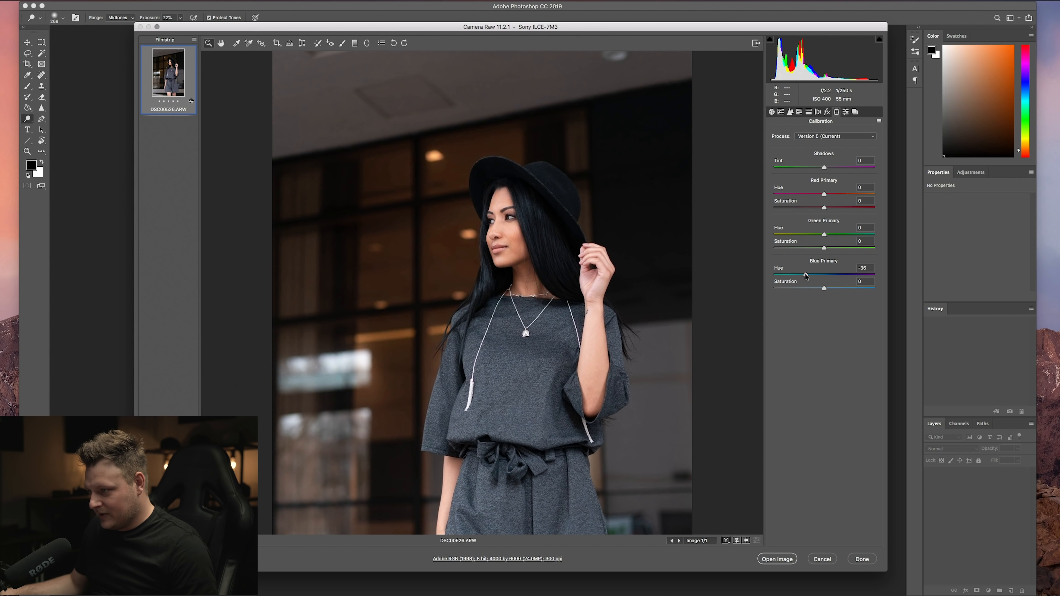
{"action": "left_click_drag", "start_coordinate": [801, 277], "coordinate": [813, 279]}
{"action": "left_click", "coordinate": [808, 276]}
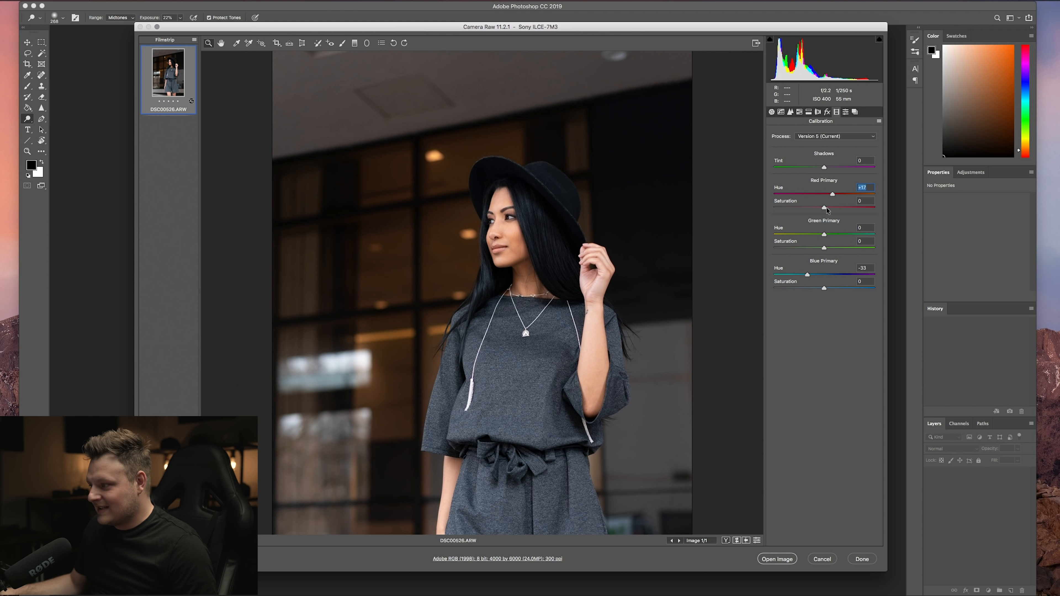
{"action": "left_click", "coordinate": [810, 207]}
Step: Set the basic tone values to Shadows -83, Highlights +4 and Exposure +0.05
{"action": "left_click", "coordinate": [772, 112]}
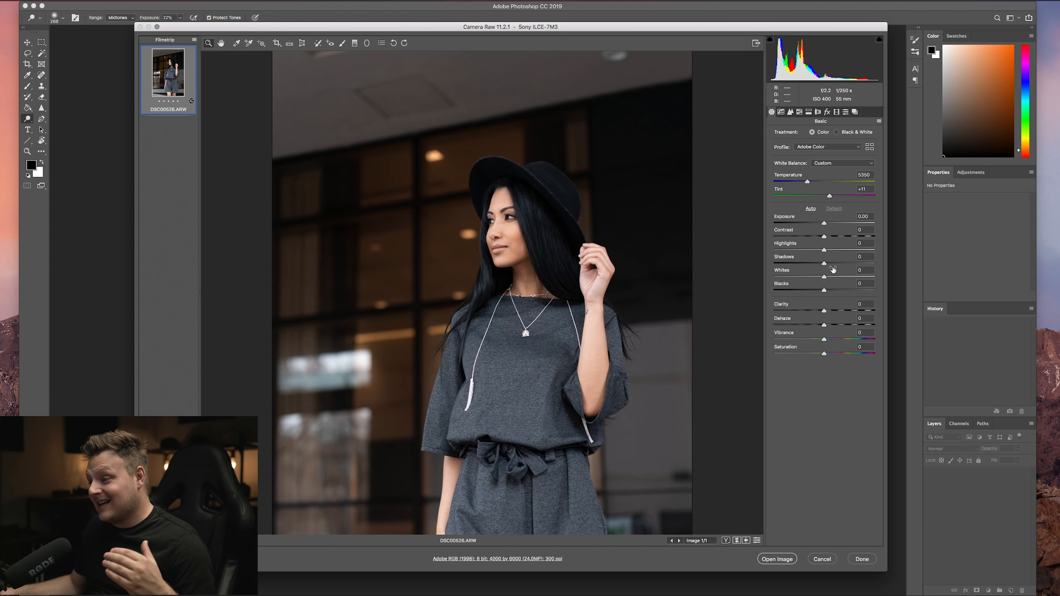
{"action": "left_click_drag", "start_coordinate": [825, 265], "coordinate": [783, 264]}
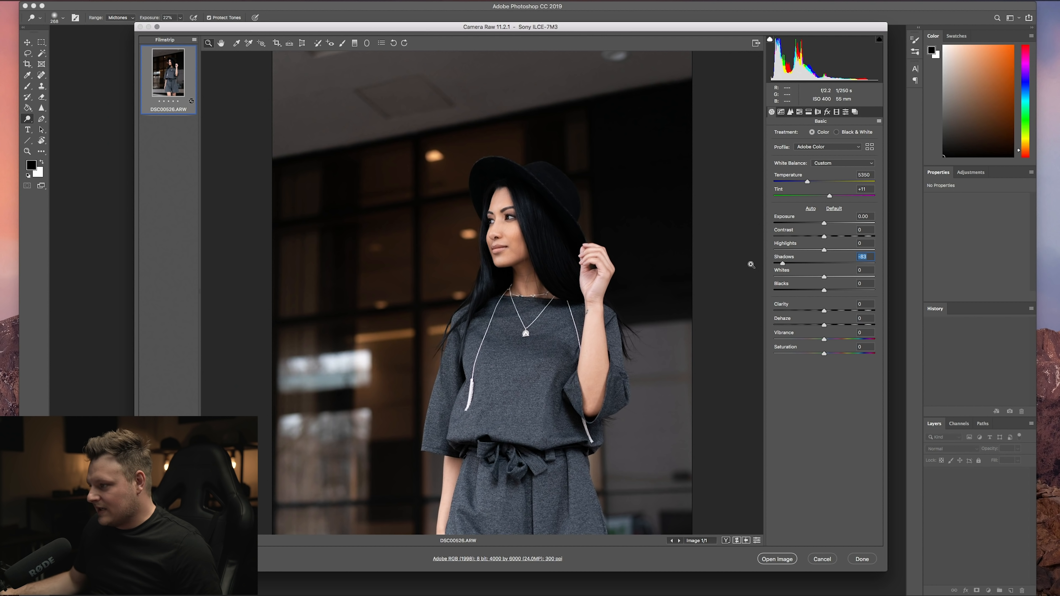
{"action": "left_click_drag", "start_coordinate": [824, 250], "coordinate": [826, 251]}
{"action": "left_click", "coordinate": [823, 249]}
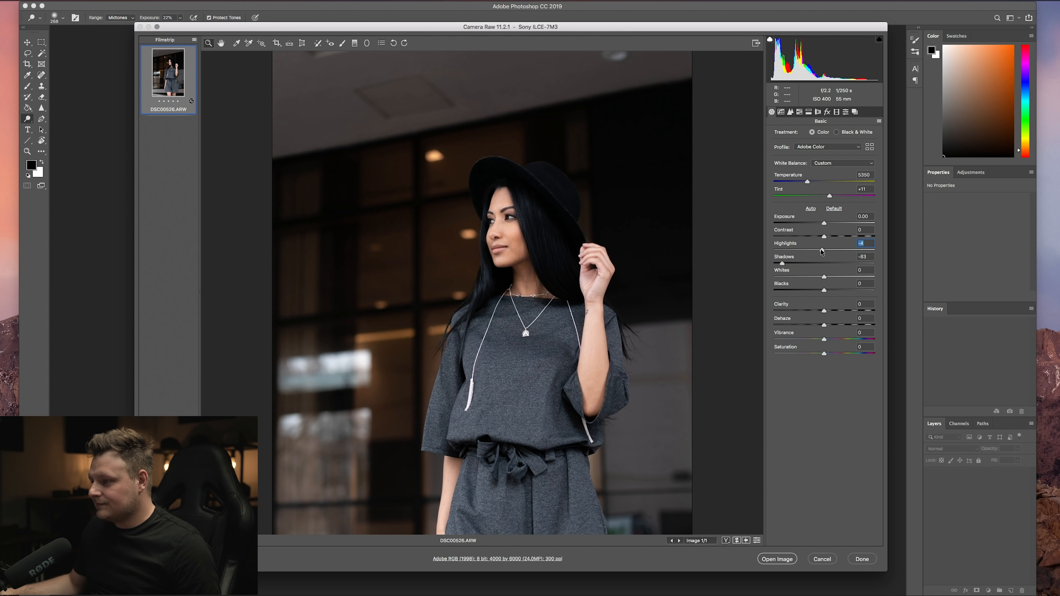
{"action": "left_click_drag", "start_coordinate": [828, 251], "coordinate": [825, 224]}
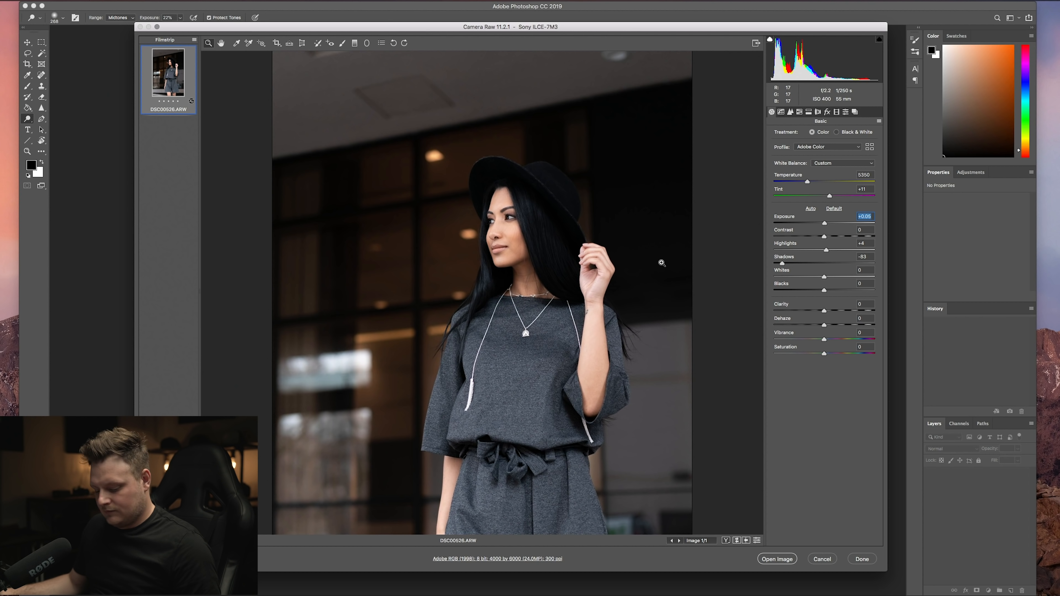
Step: Crop a strip off the photo's left edge to about 3382 by 6000 pixels and open the image in Photoshop
{"action": "key", "text": "super+minus"}
{"action": "key", "text": "super+minus"}
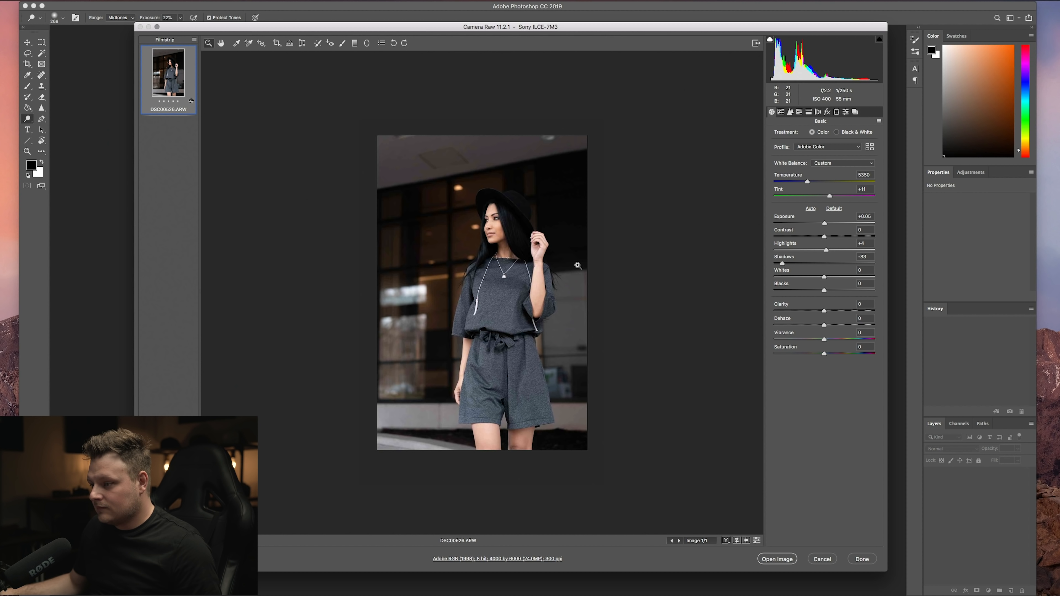
{"action": "key", "text": "super+plus"}
{"action": "left_click", "coordinate": [277, 43]}
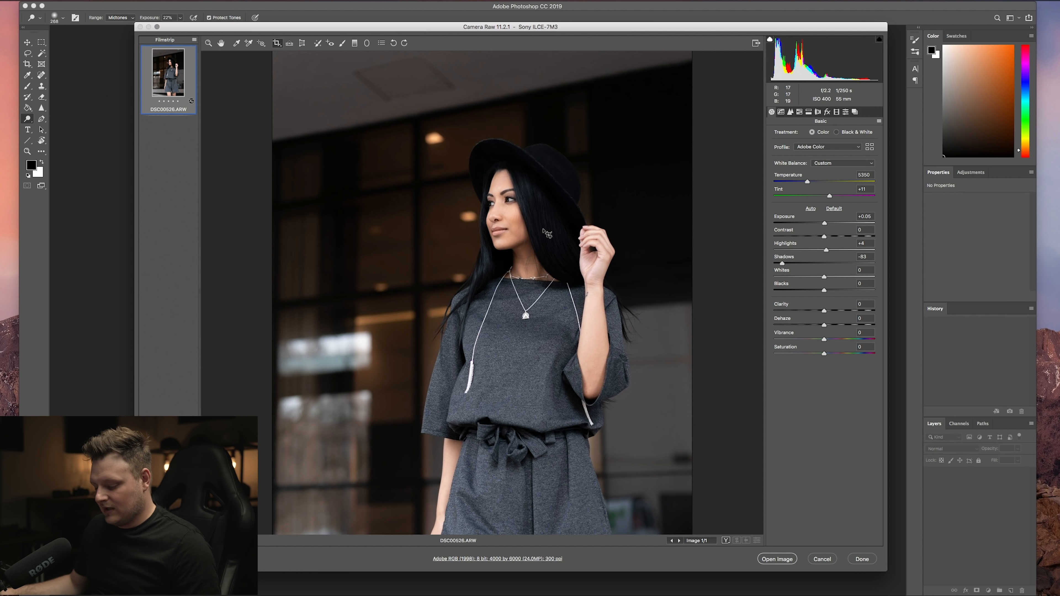
{"action": "key", "text": "super+minus"}
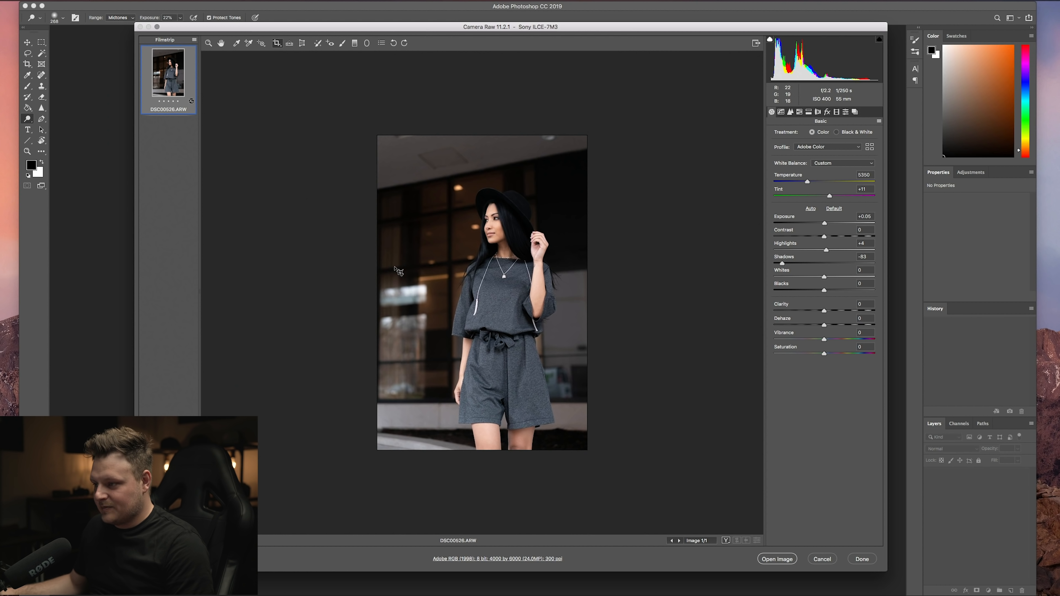
{"action": "left_click_drag", "start_coordinate": [370, 132], "coordinate": [694, 515]}
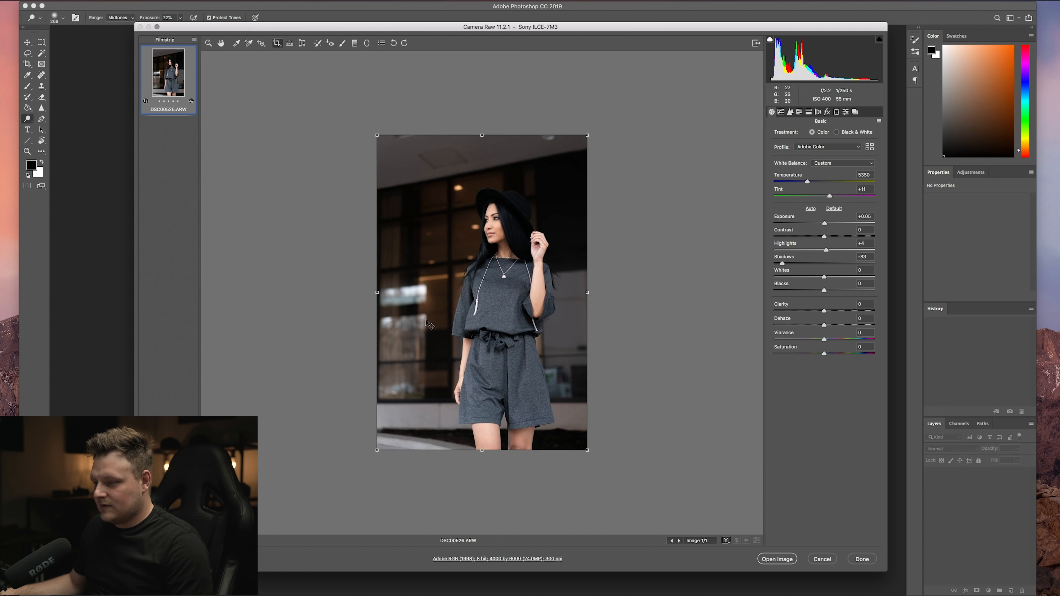
{"action": "left_click_drag", "start_coordinate": [377, 292], "coordinate": [408, 296]}
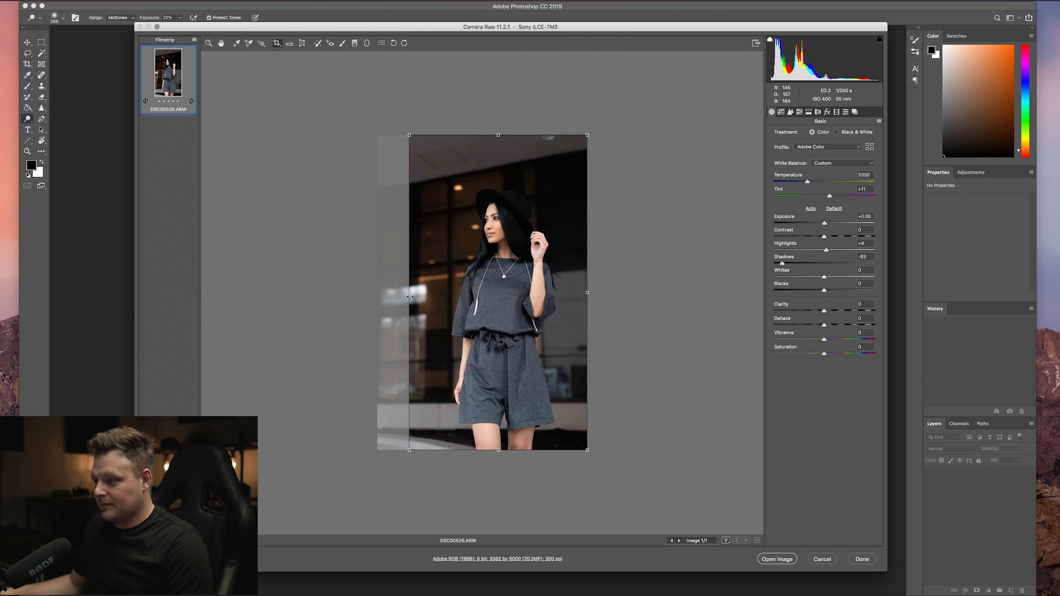
{"action": "key", "text": "z"}
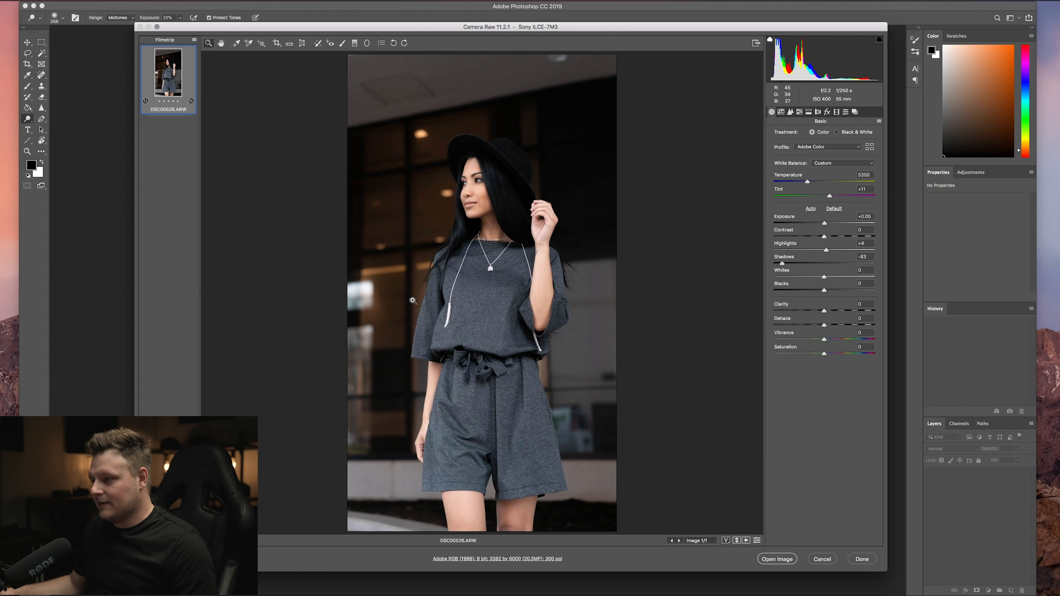
{"action": "left_click", "coordinate": [435, 66]}
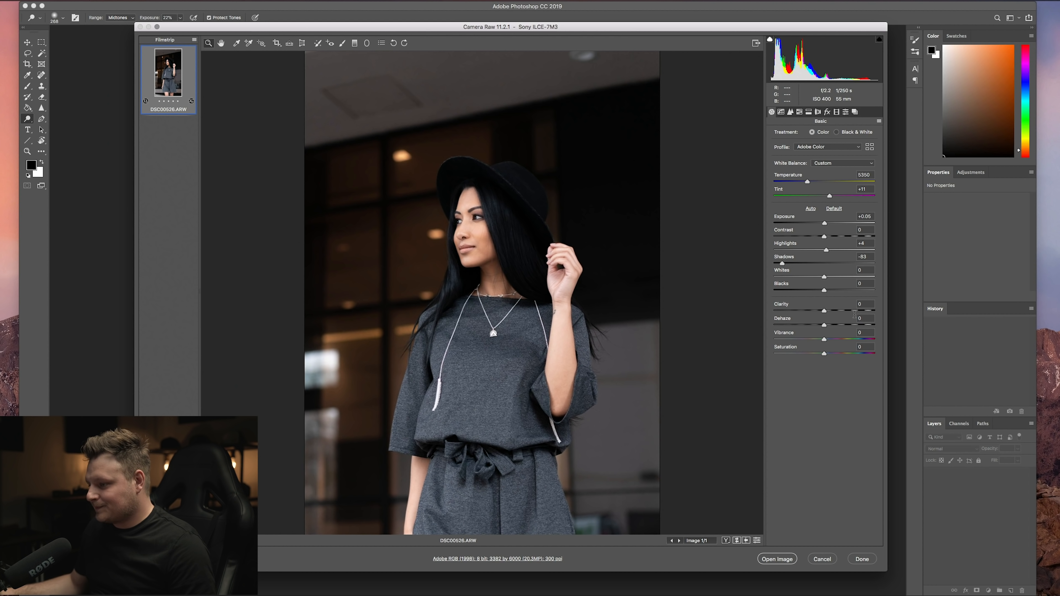
{"action": "key", "text": "super+0"}
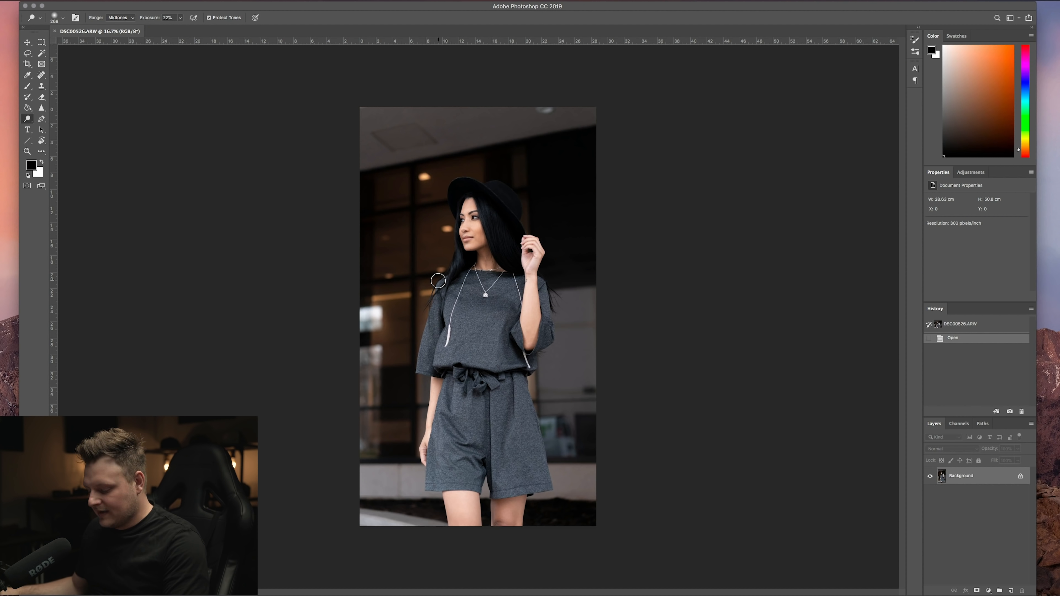
Step: Remove the stray hairs from the woman's forehead and the cheek below her eye using a 10 px Spot Healing Brush
{"action": "key", "text": "super+plus"}
{"action": "key", "text": "super+plus"}
{"action": "key", "text": "super+plus"}
{"action": "key", "text": "super+plus"}
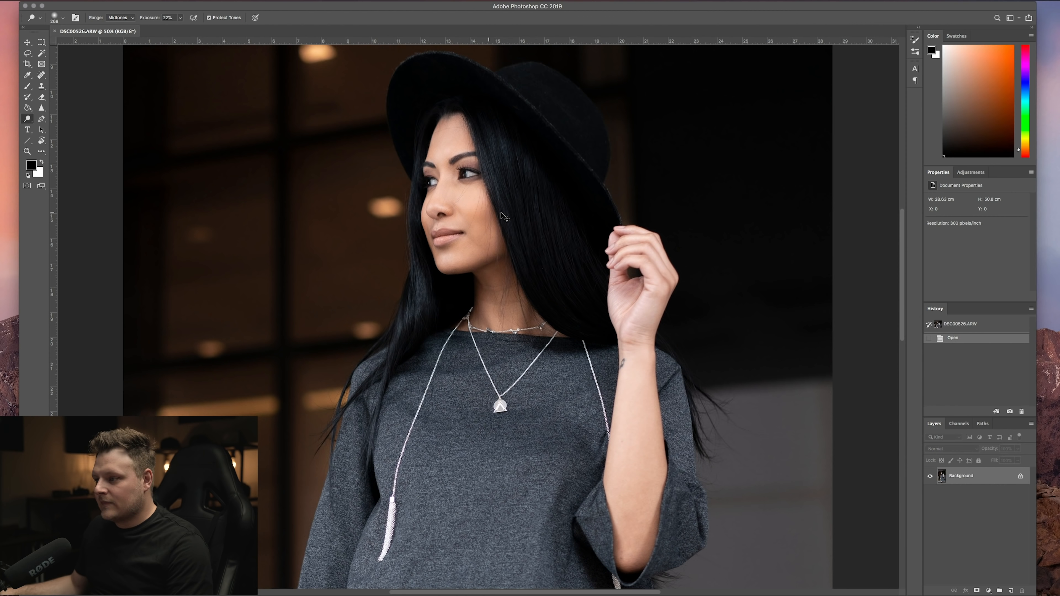
{"action": "key", "text": "super+plus"}
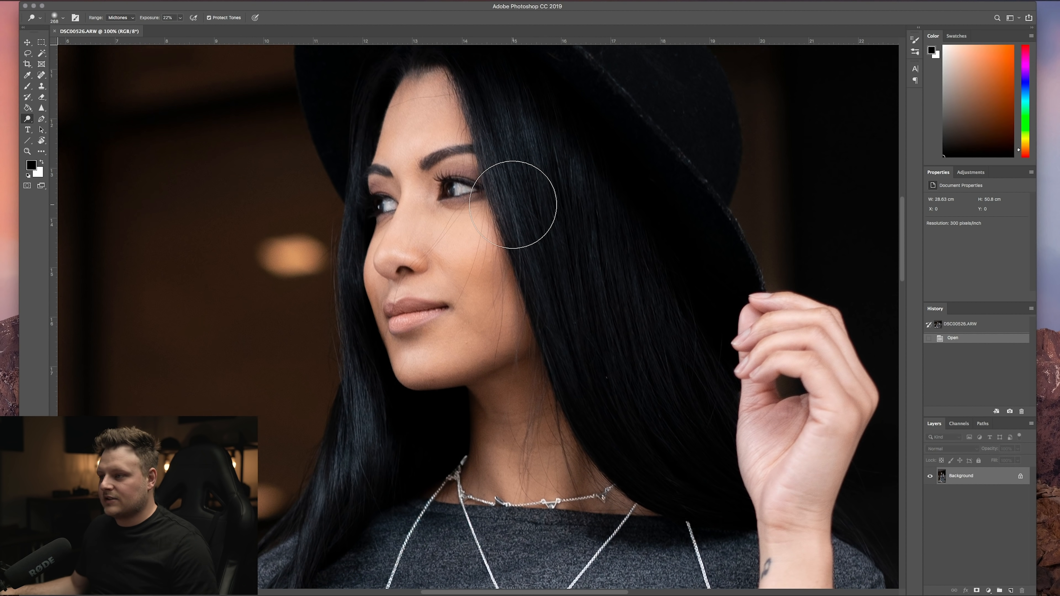
{"action": "left_click", "coordinate": [42, 77]}
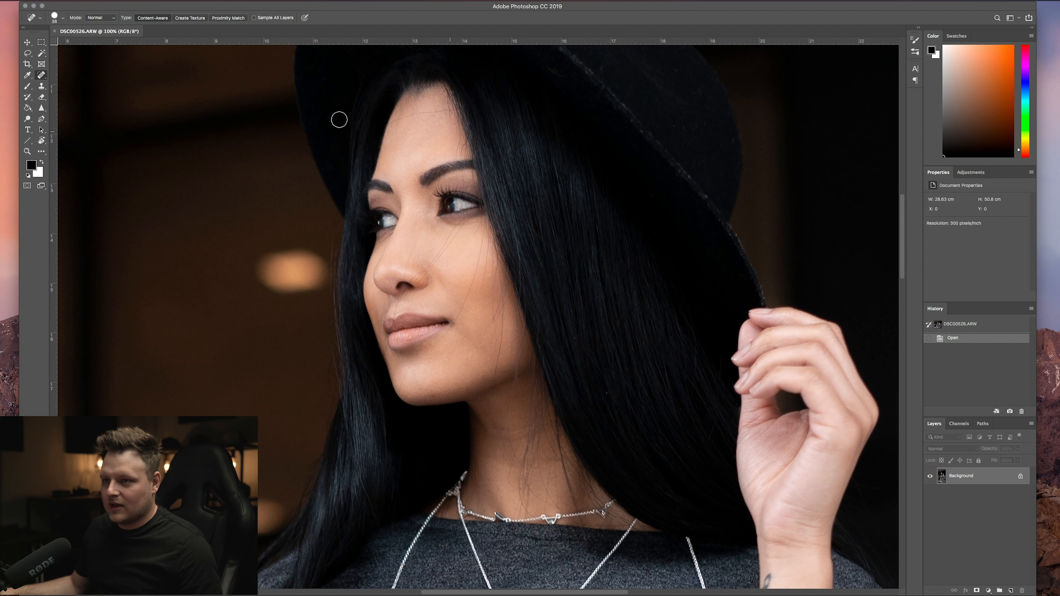
{"action": "left_click", "coordinate": [62, 18]}
{"action": "left_click", "coordinate": [37, 40]}
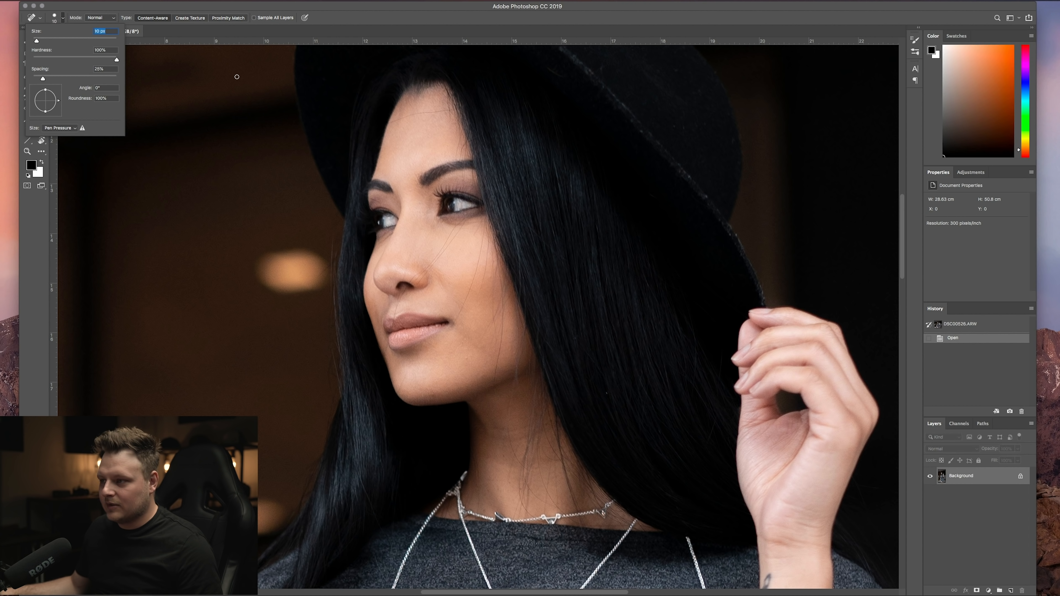
{"action": "left_click_drag", "start_coordinate": [393, 124], "coordinate": [447, 110]}
{"action": "left_click", "coordinate": [455, 231]}
{"action": "left_click_drag", "start_coordinate": [457, 229], "coordinate": [436, 267]}
{"action": "left_click", "coordinate": [438, 260]}
{"action": "mouse_move", "coordinate": [451, 231]}
{"action": "left_mouse_down"}
{"action": "mouse_move", "coordinate": [466, 242]}
{"action": "mouse_move", "coordinate": [430, 269]}
{"action": "left_mouse_up"}
{"action": "left_click", "coordinate": [424, 272]}
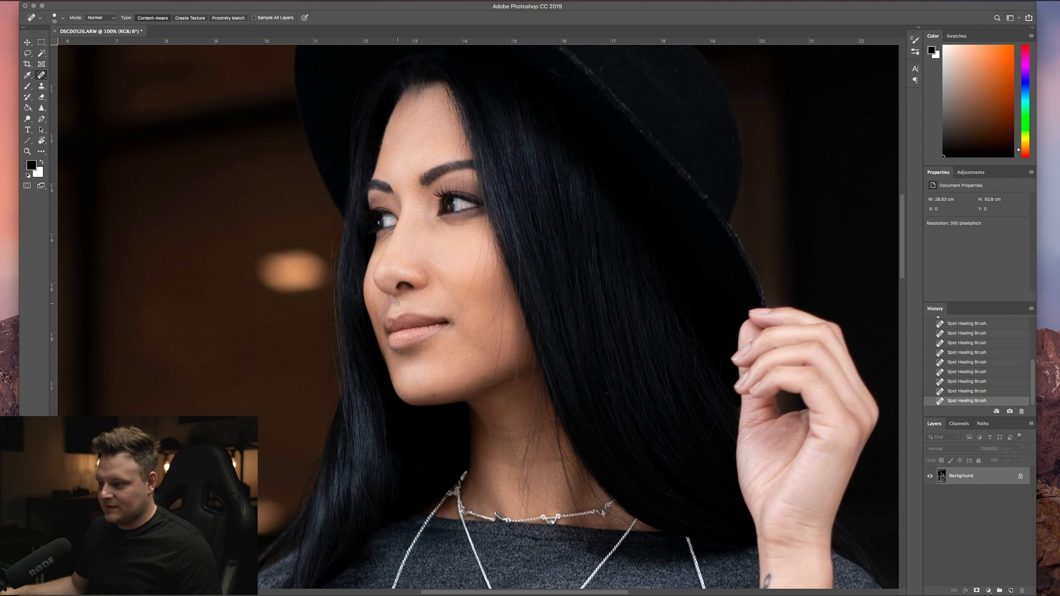
Step: Sharpen the woman's eyes and lips with the Sharpen tool
{"action": "left_click", "coordinate": [41, 107]}
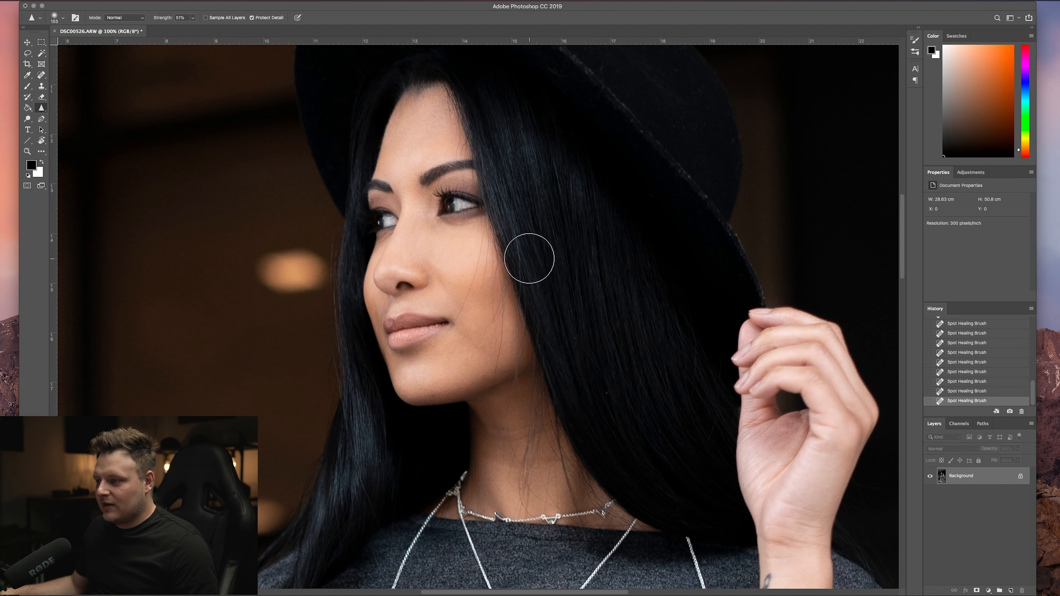
{"action": "mouse_move", "coordinate": [472, 208]}
{"action": "left_mouse_down"}
{"action": "mouse_move", "coordinate": [343, 223]}
{"action": "mouse_move", "coordinate": [494, 204]}
{"action": "mouse_move", "coordinate": [367, 222]}
{"action": "left_mouse_up"}
{"action": "left_click_drag", "start_coordinate": [418, 319], "coordinate": [373, 355]}
{"action": "left_click_drag", "start_coordinate": [373, 356], "coordinate": [434, 328]}
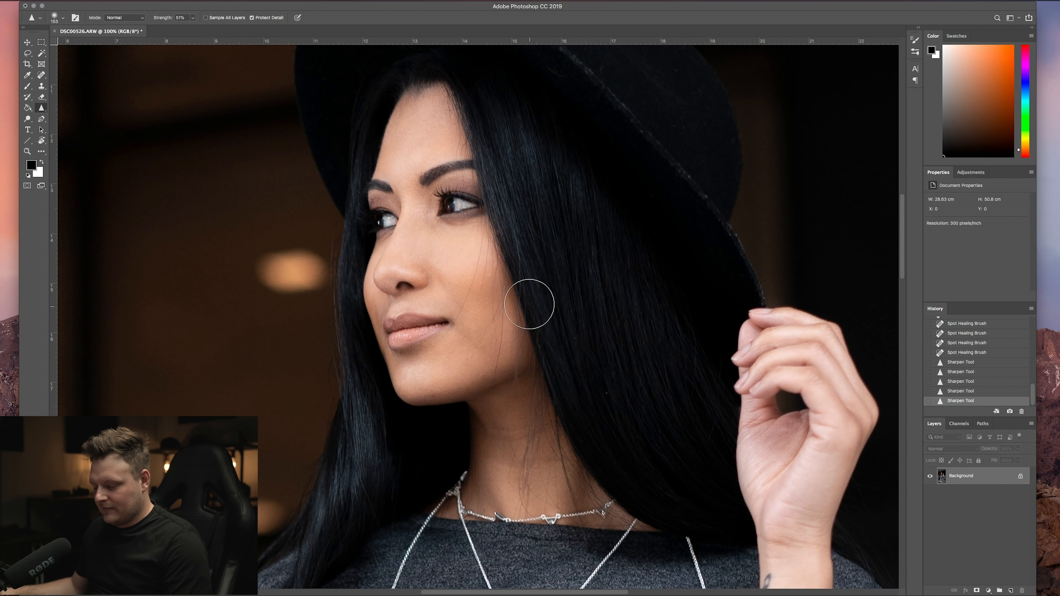
{"action": "key", "text": "super+minus"}
{"action": "key", "text": "super+minus"}
{"action": "key", "text": "super+minus"}
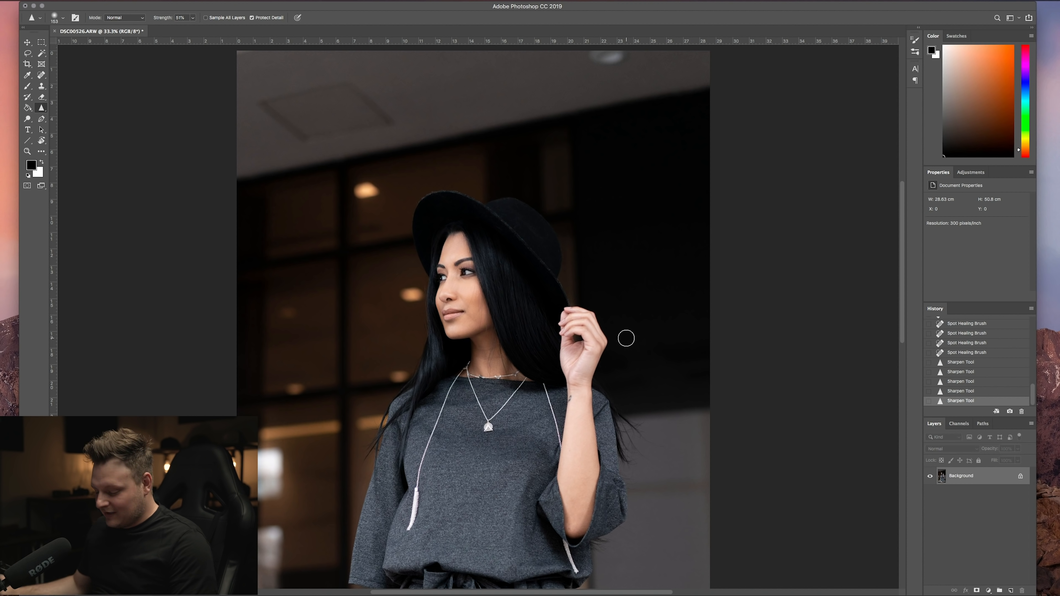
{"action": "key", "text": "super+minus"}
{"action": "key", "text": "super+minus"}
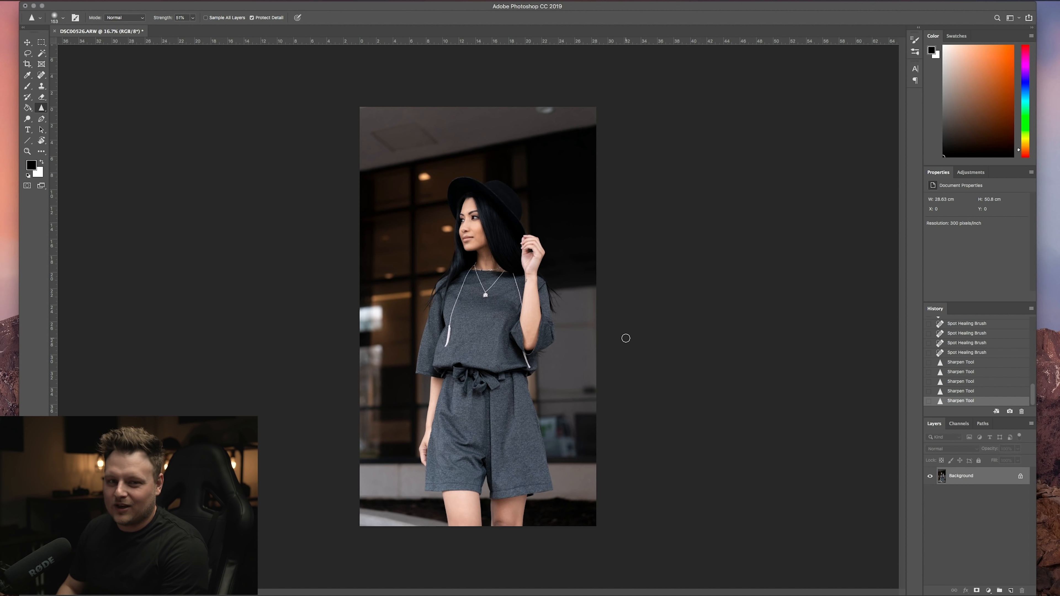
Step: Add an Exposure adjustment layer above the background and set its offset to 0.0045
{"action": "key", "text": "super+plus"}
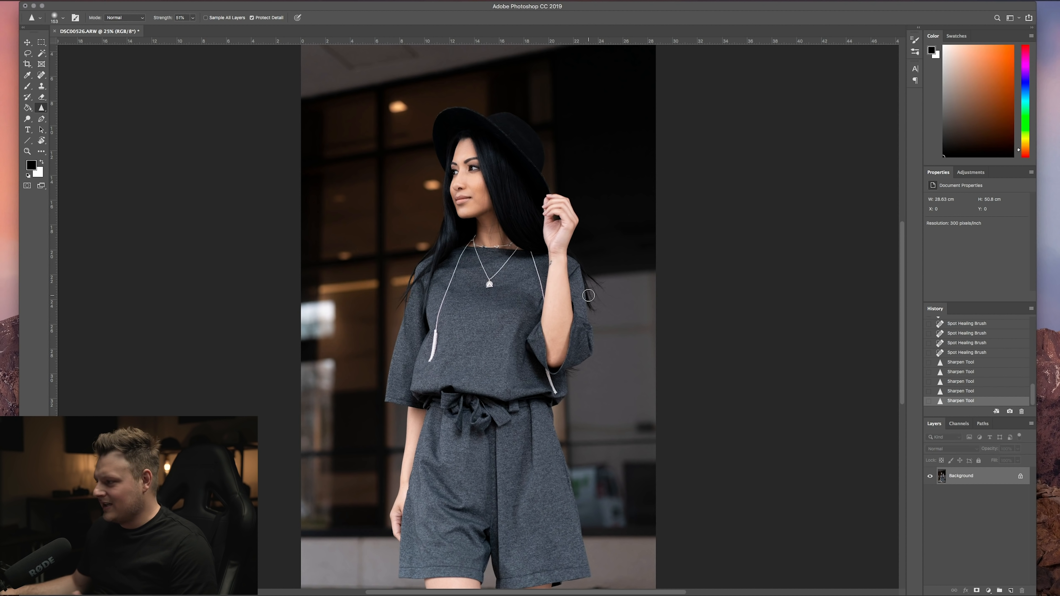
{"action": "left_click", "coordinate": [971, 172]}
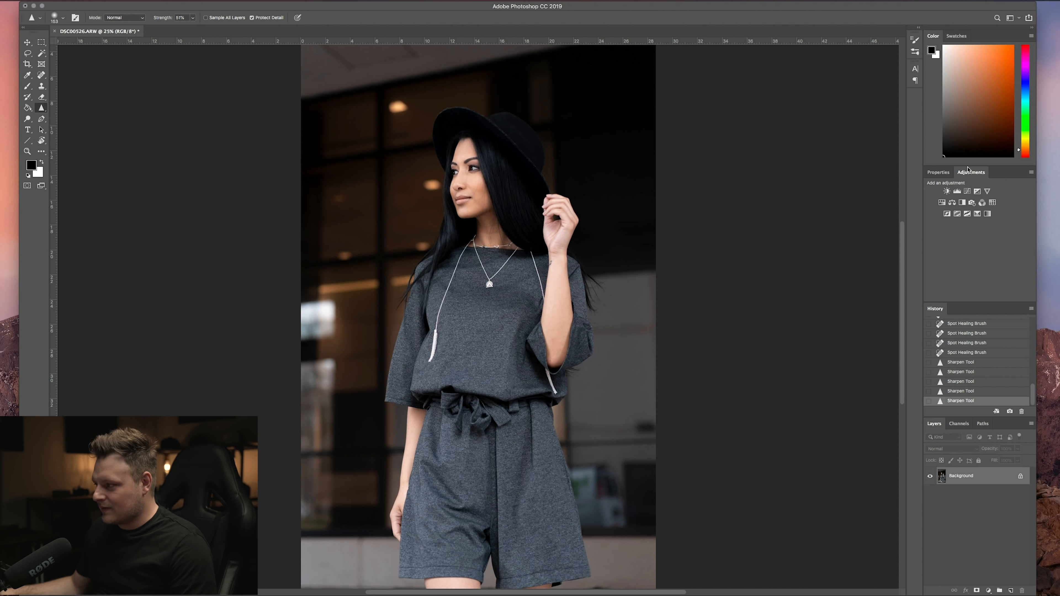
{"action": "left_click", "coordinate": [978, 195]}
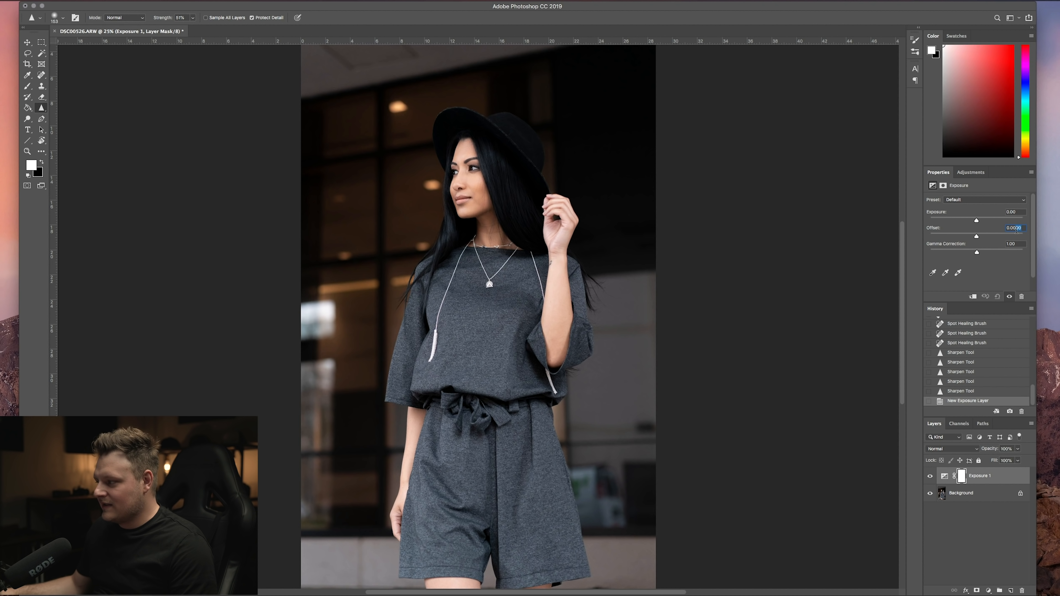
{"action": "type", "text": "45"}
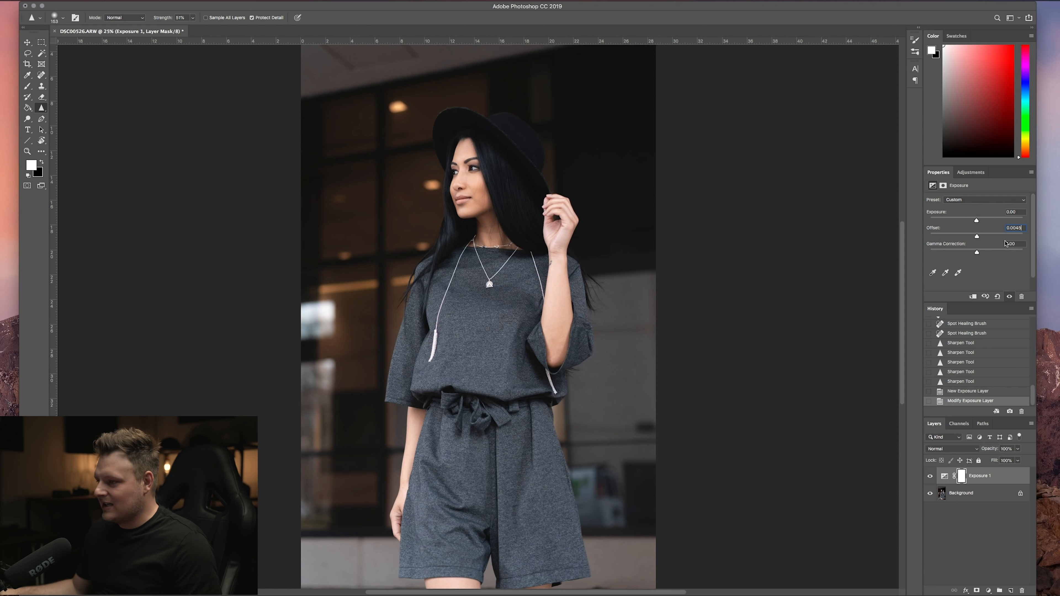
Step: Compare the photo with and without the Exposure adjustment layer
{"action": "key", "text": "Return"}
{"action": "left_click", "coordinate": [930, 477]}
{"action": "left_click", "coordinate": [930, 476]}
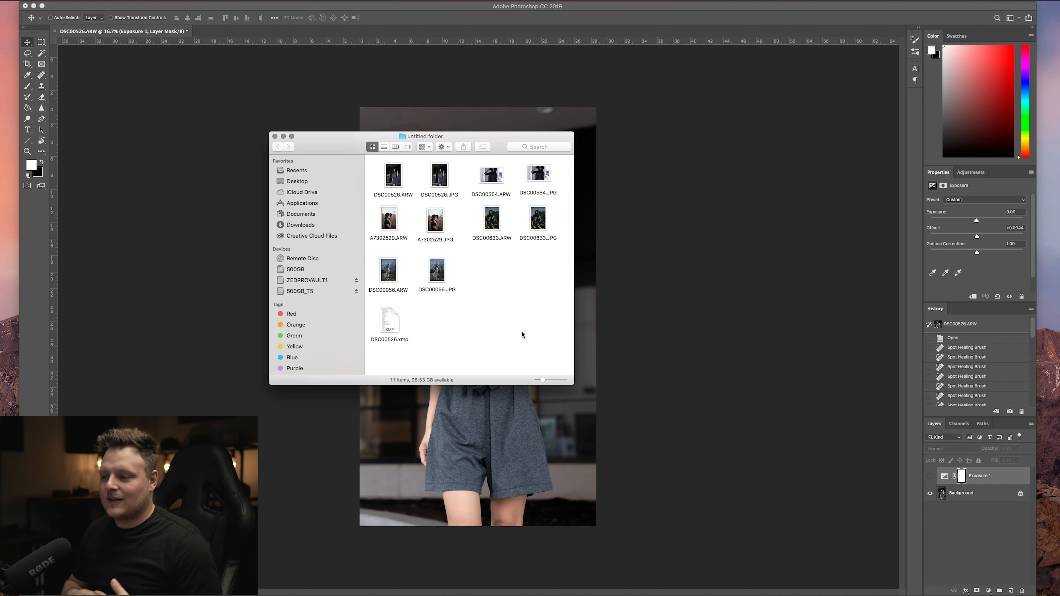
Step: Open A7302529.ARW in Camera Raw and set its white balance to temperature 6600 and tint +22
{"action": "double_click", "coordinate": [391, 220]}
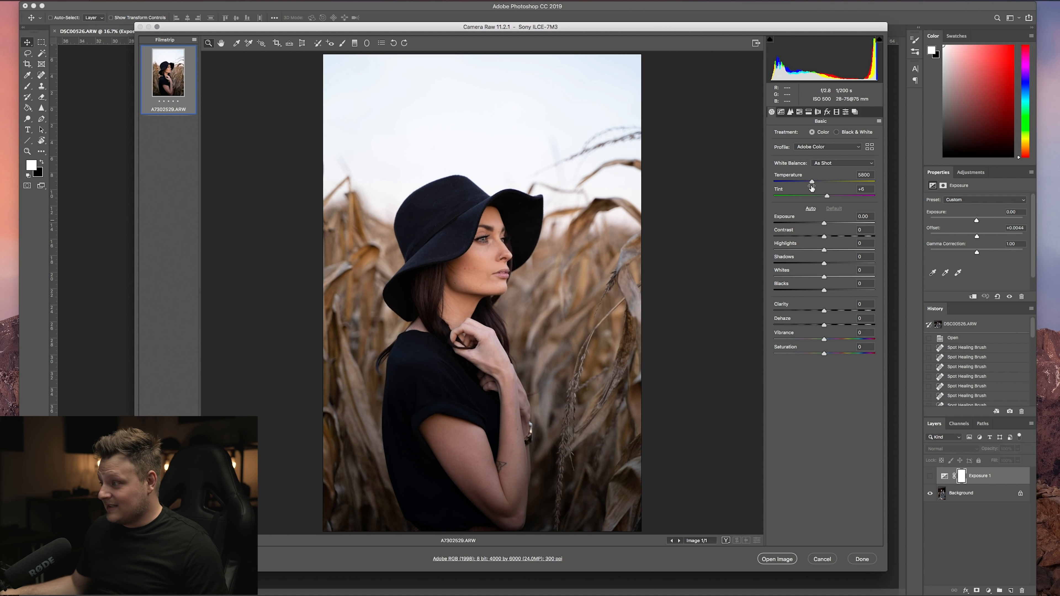
{"action": "left_click_drag", "start_coordinate": [817, 183], "coordinate": [835, 196]}
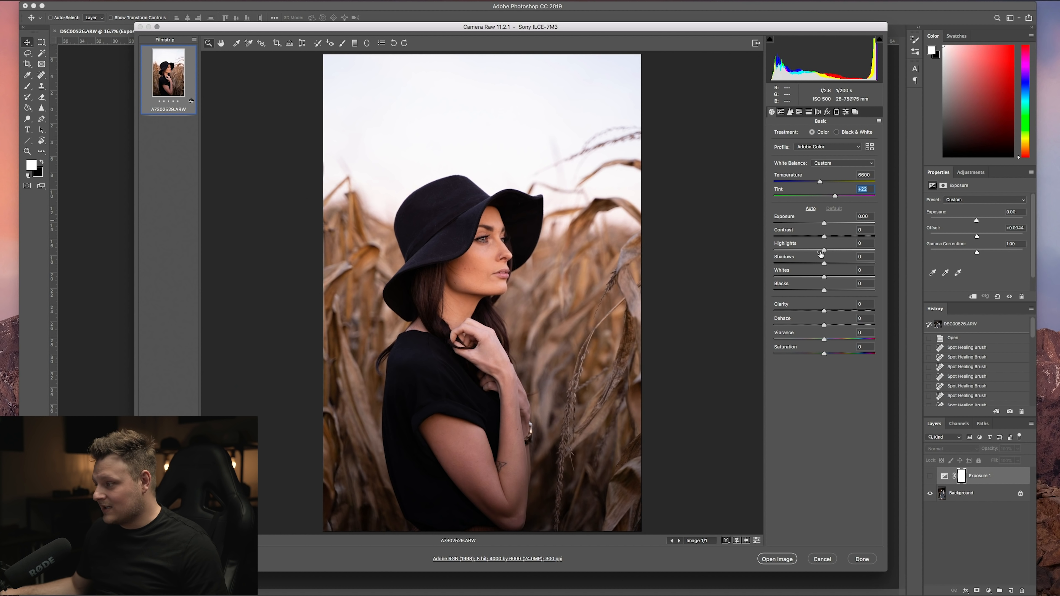
Step: Lower the cornfield portrait's highlights to -86 and its shadows to -58
{"action": "left_click_drag", "start_coordinate": [824, 252], "coordinate": [781, 250]}
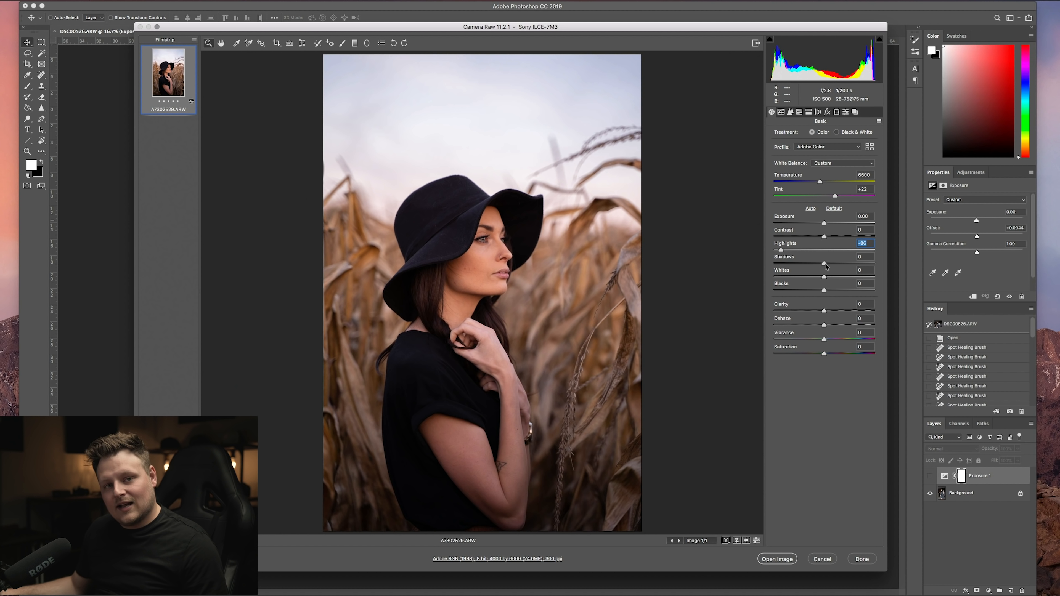
{"action": "left_click_drag", "start_coordinate": [825, 264], "coordinate": [809, 262]}
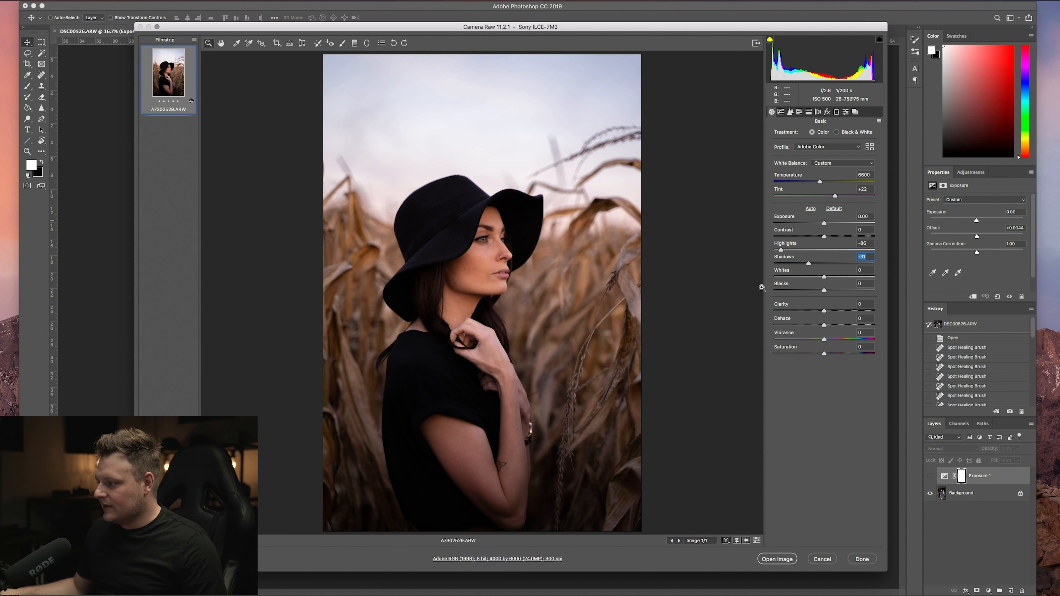
{"action": "left_click_drag", "start_coordinate": [809, 262], "coordinate": [796, 262]}
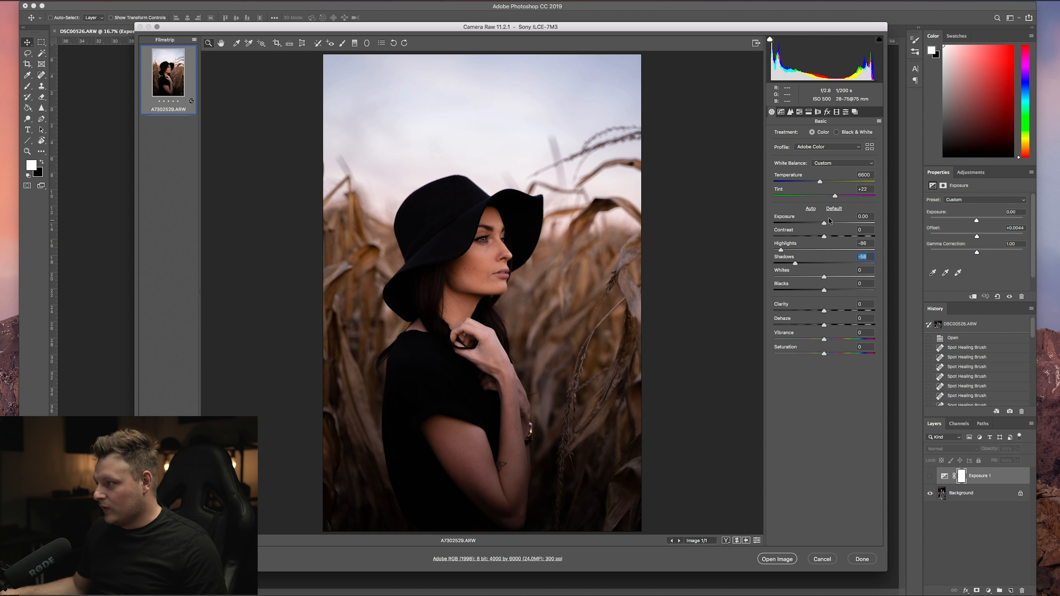
Step: Calibrate the colors with blue primary hue -33, red primary hue +20 and red primary saturation -33
{"action": "left_click", "coordinate": [837, 113]}
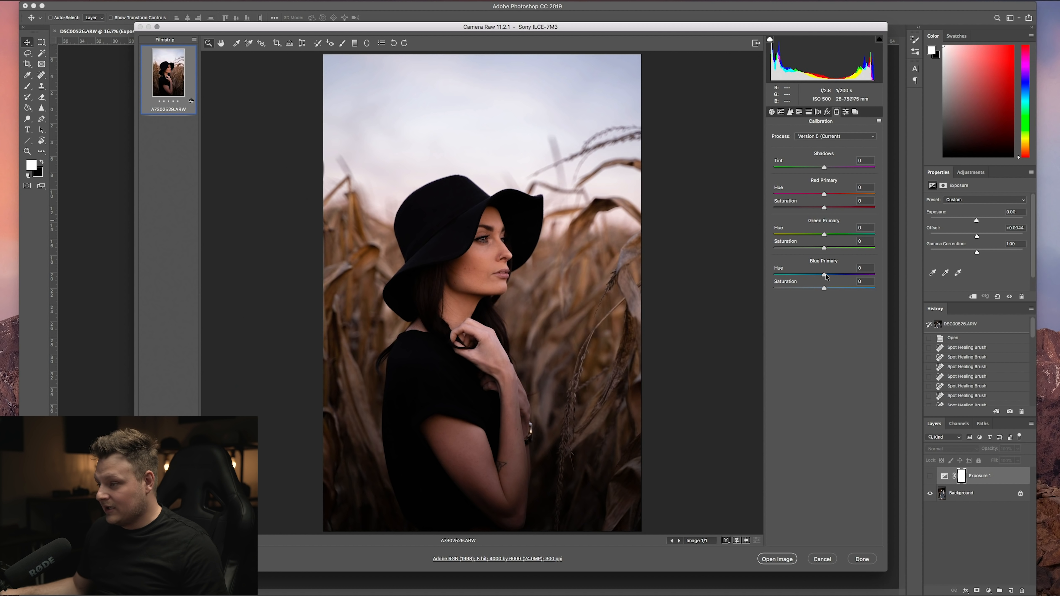
{"action": "left_click_drag", "start_coordinate": [825, 274], "coordinate": [823, 276]}
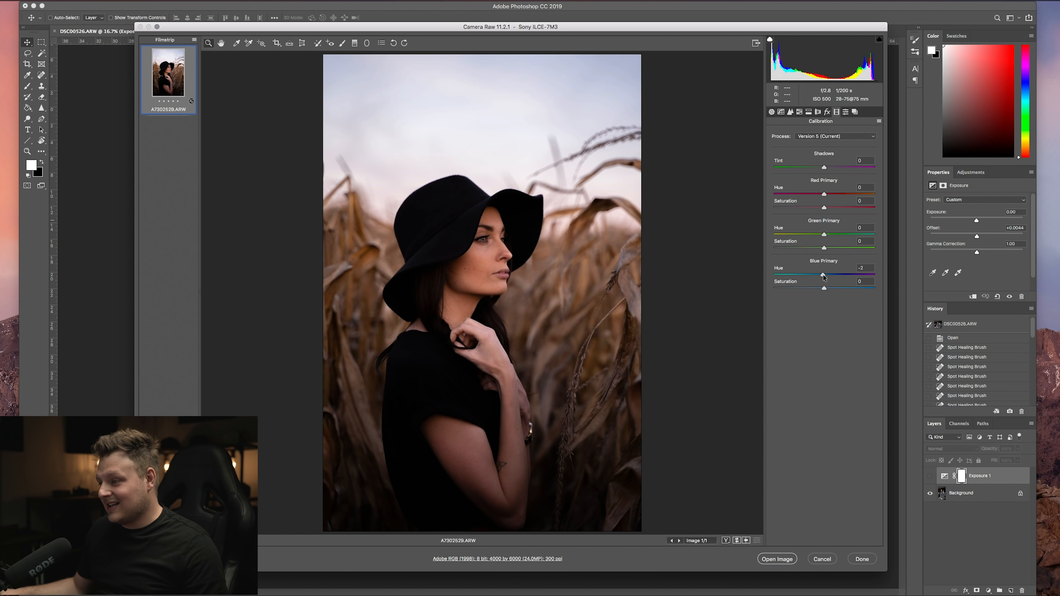
{"action": "left_click_drag", "start_coordinate": [809, 273], "coordinate": [809, 274]}
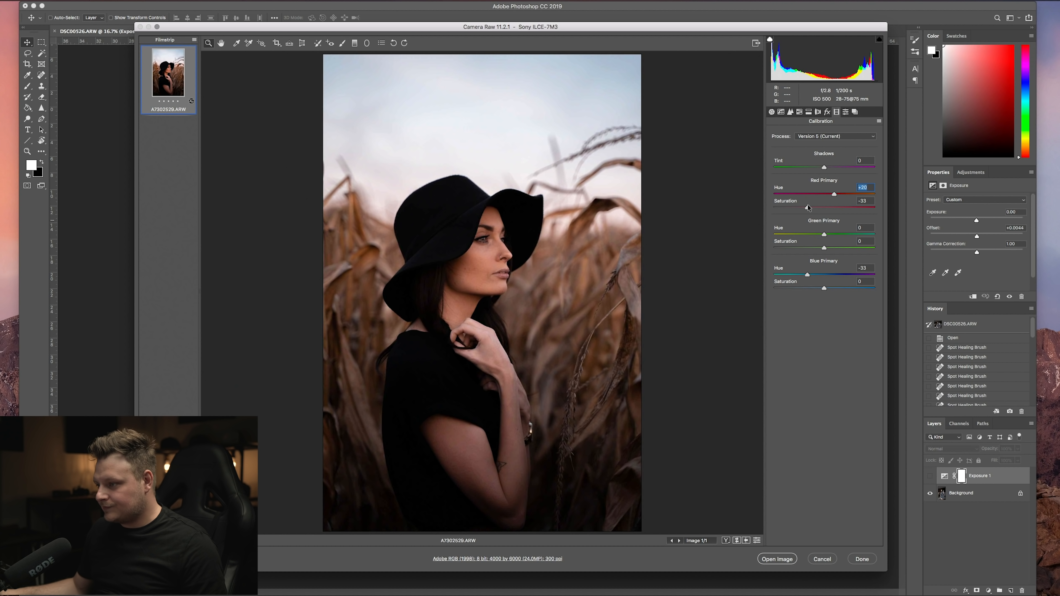
Step: Set the exposure to +0.25 and the vibrance to +2, and open the image in Photoshop
{"action": "left_click", "coordinate": [773, 113]}
{"action": "left_click_drag", "start_coordinate": [825, 224], "coordinate": [826, 230]}
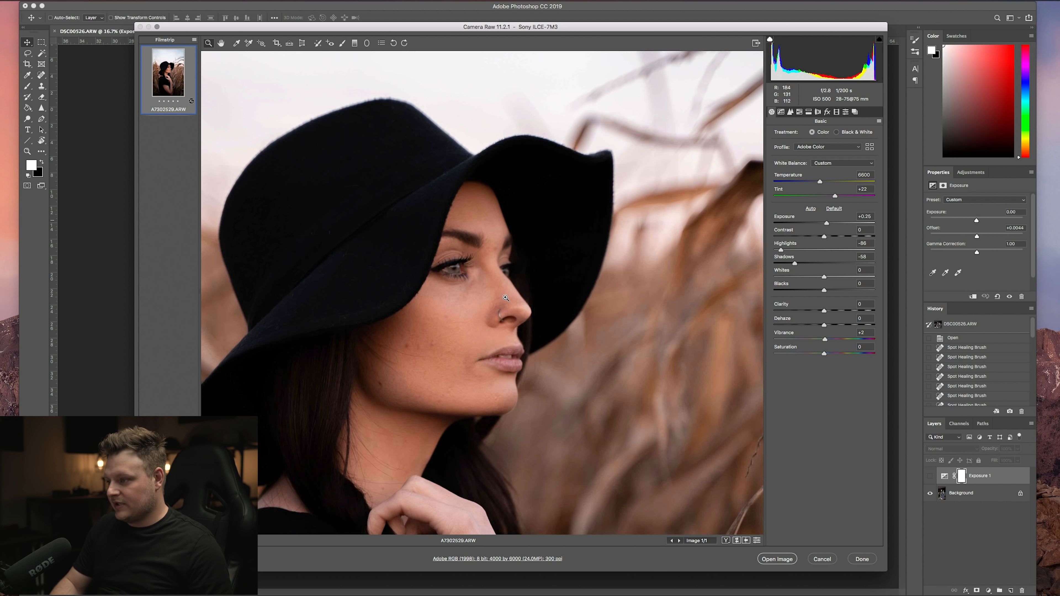
{"action": "key", "text": "super+minus"}
{"action": "key", "text": "super+minus"}
{"action": "key", "text": "super+minus"}
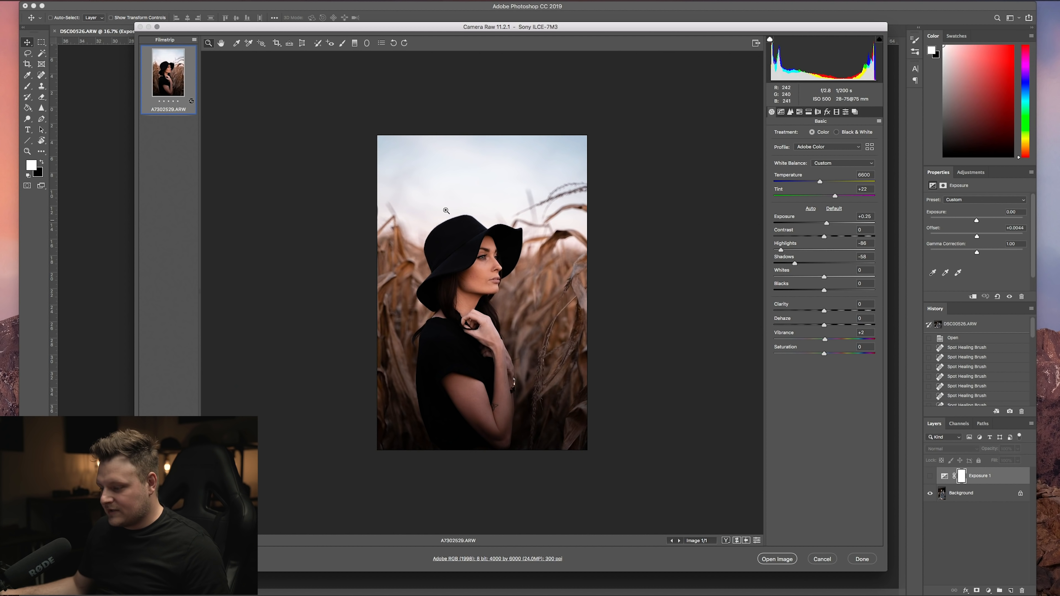
{"action": "key", "text": "super+plus"}
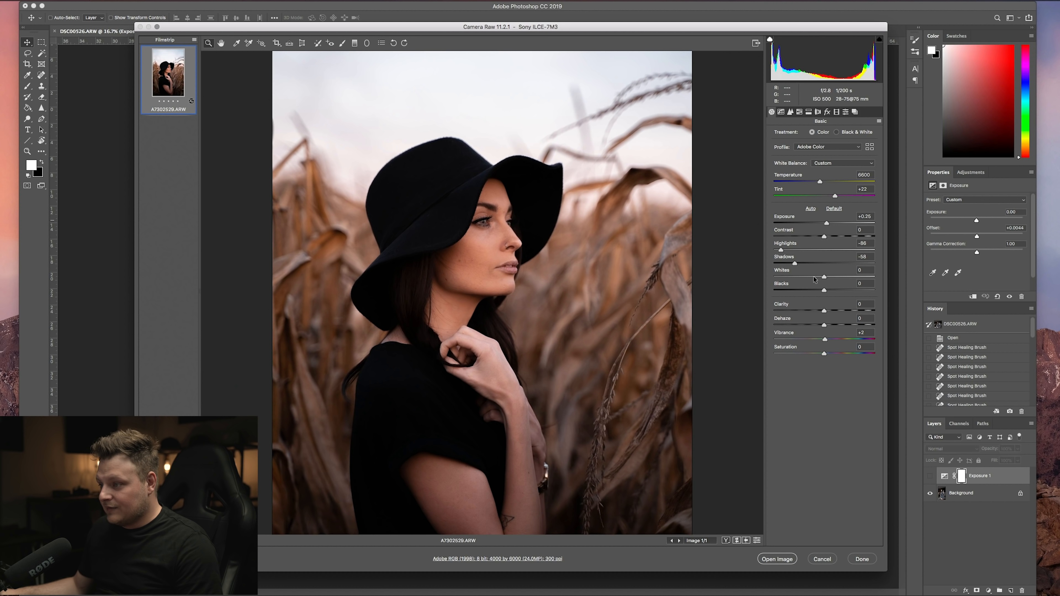
{"action": "left_click", "coordinate": [771, 559]}
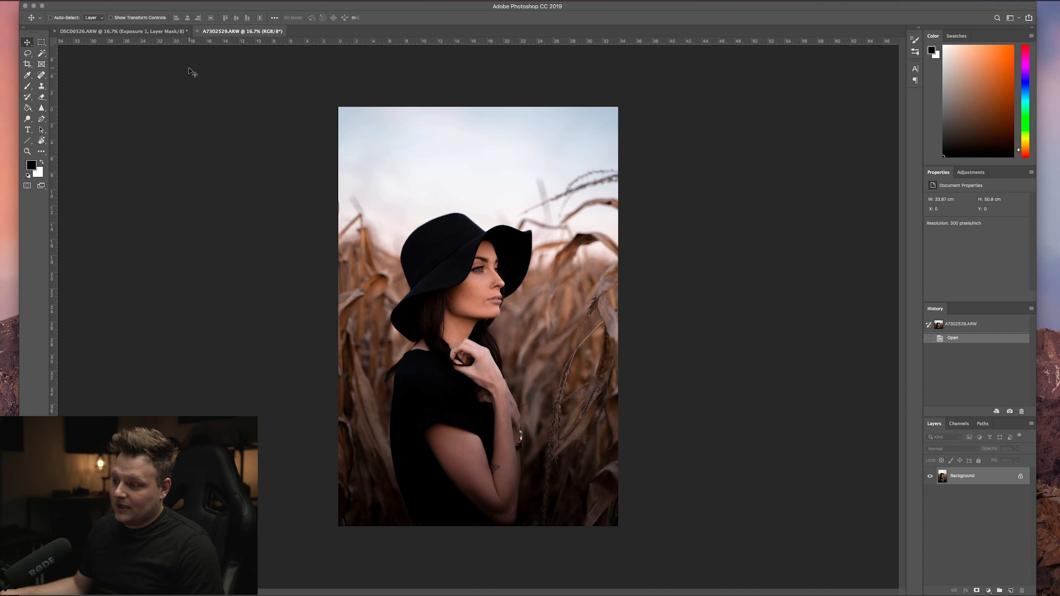
Step: Remove the blemishes from the middle of the woman's cheek with an enlarged Spot Healing Brush
{"action": "key", "text": "super+plus"}
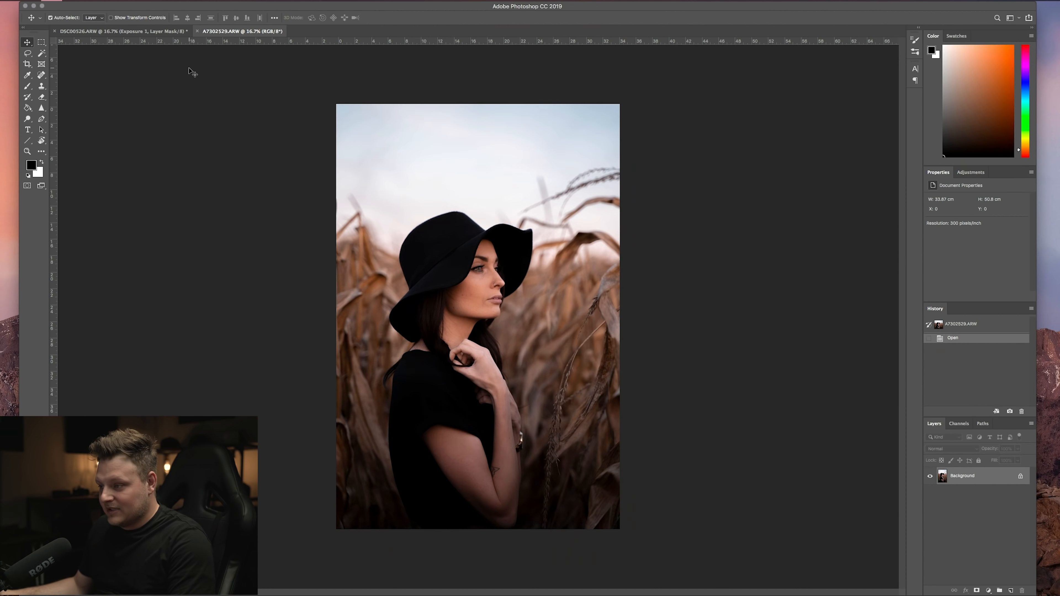
{"action": "key", "text": "super+plus"}
{"action": "key", "text": "super+plus"}
{"action": "key", "text": "super+plus"}
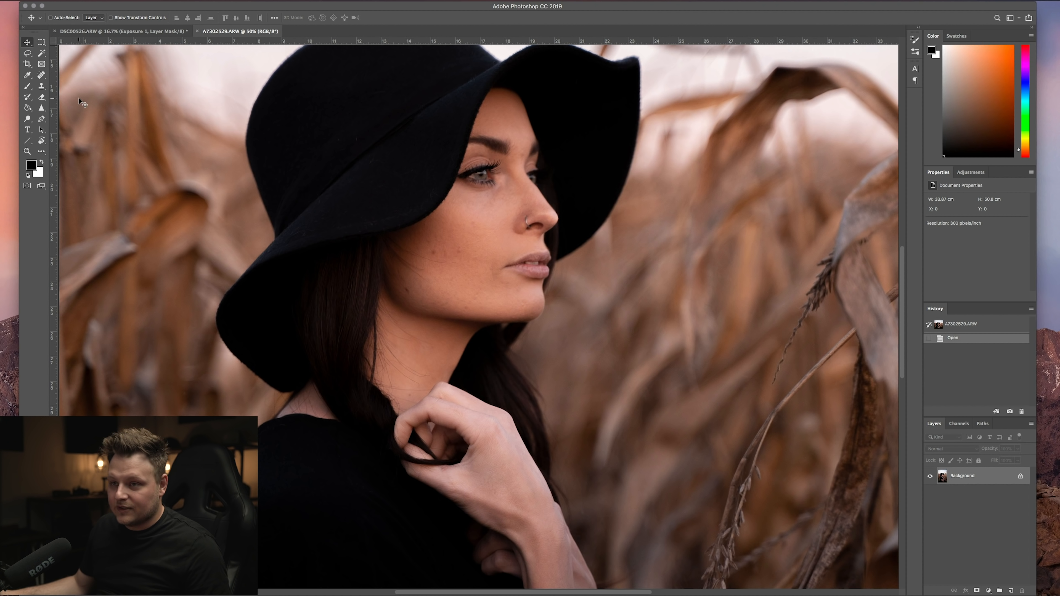
{"action": "left_click", "coordinate": [41, 76]}
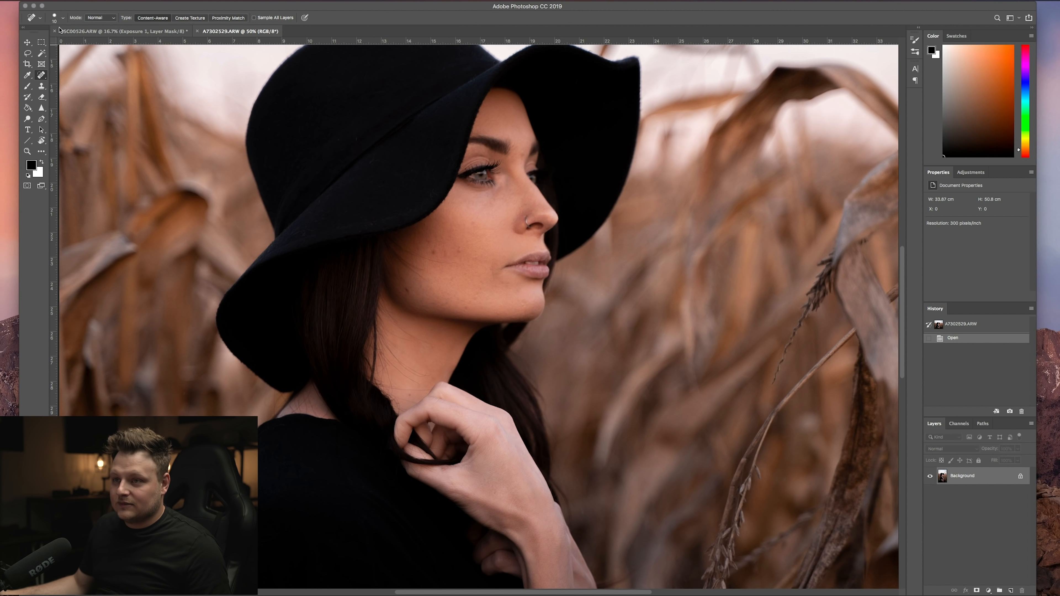
{"action": "left_click", "coordinate": [63, 18]}
{"action": "left_click", "coordinate": [47, 40]}
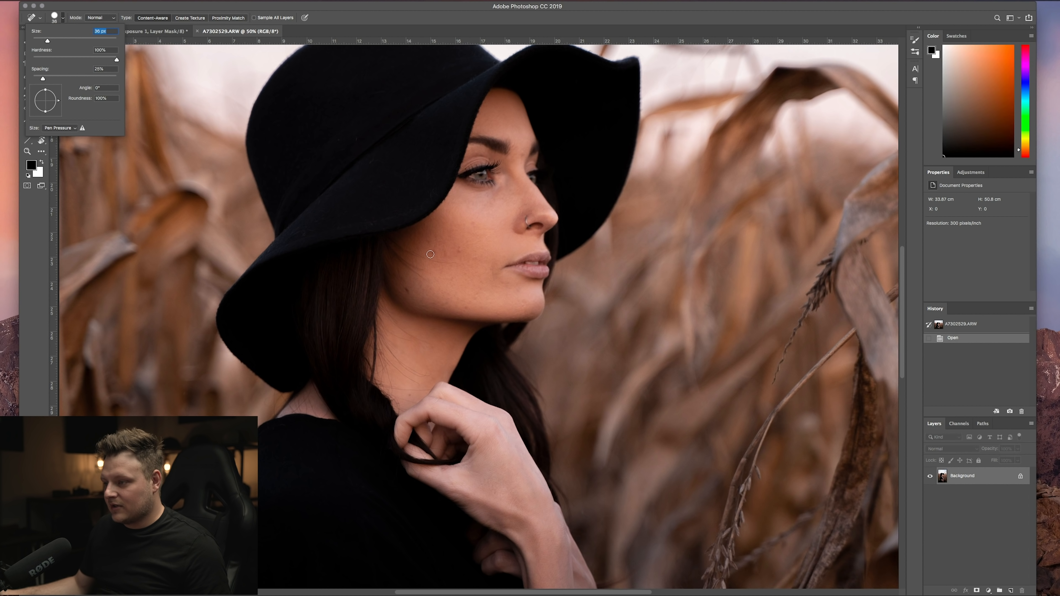
{"action": "left_click", "coordinate": [431, 254]}
{"action": "left_click", "coordinate": [446, 254]}
{"action": "left_click", "coordinate": [463, 248]}
{"action": "left_click", "coordinate": [465, 246]}
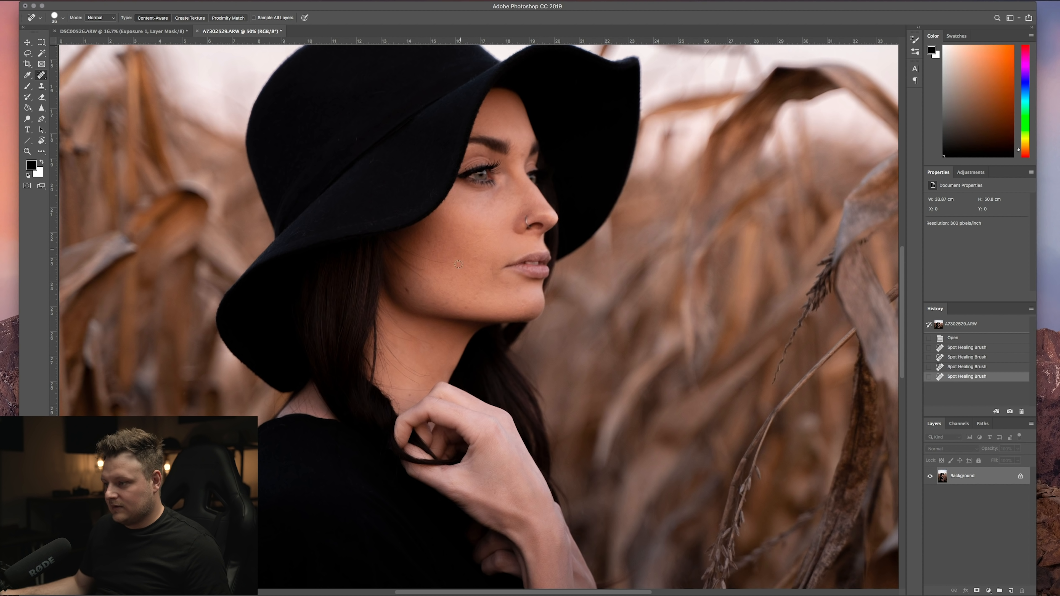
Step: Heal the remaining skin blemishes along the woman's jaw and chin and between her eyebrows
{"action": "left_click", "coordinate": [475, 299]}
{"action": "left_click", "coordinate": [477, 294]}
{"action": "left_click", "coordinate": [481, 283]}
{"action": "left_click", "coordinate": [522, 304]}
{"action": "left_click", "coordinate": [520, 295]}
{"action": "left_click", "coordinate": [490, 285]}
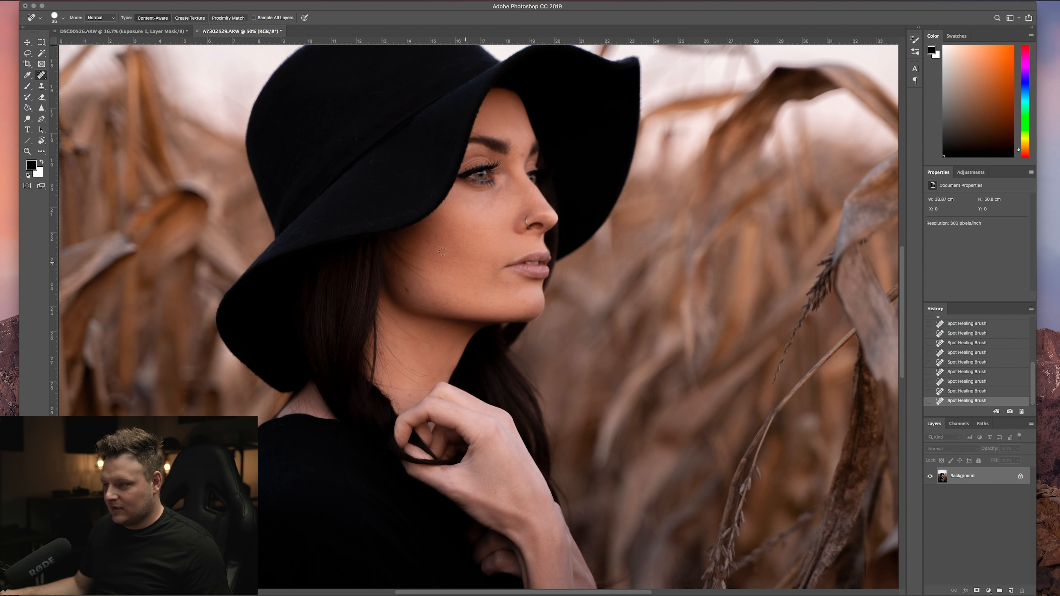
{"action": "scroll", "coordinate": [374, 221], "scroll_direction": "up", "scroll_amount": 3}
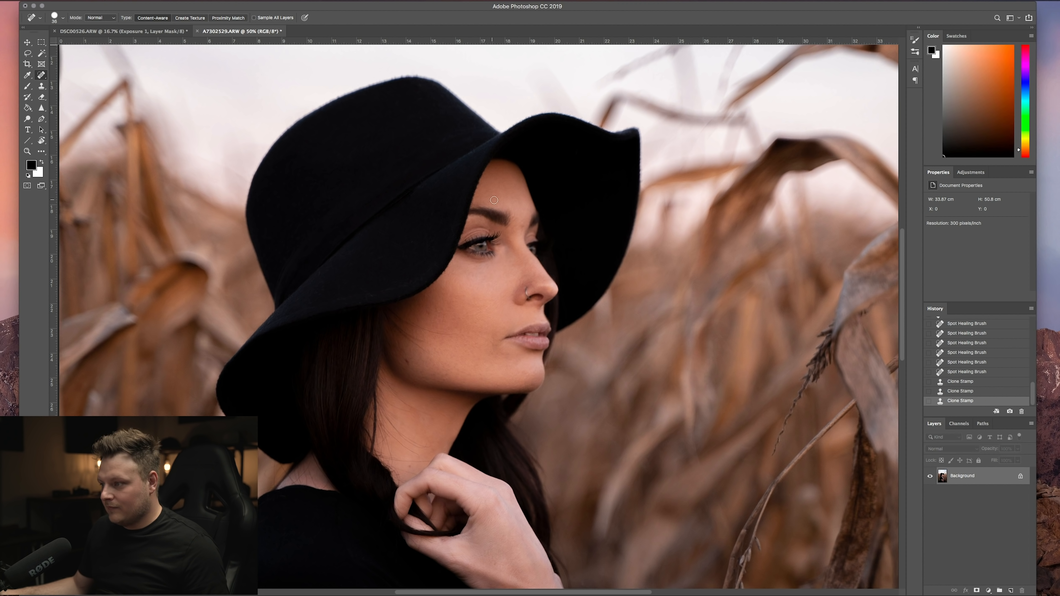
{"action": "left_click", "coordinate": [522, 225]}
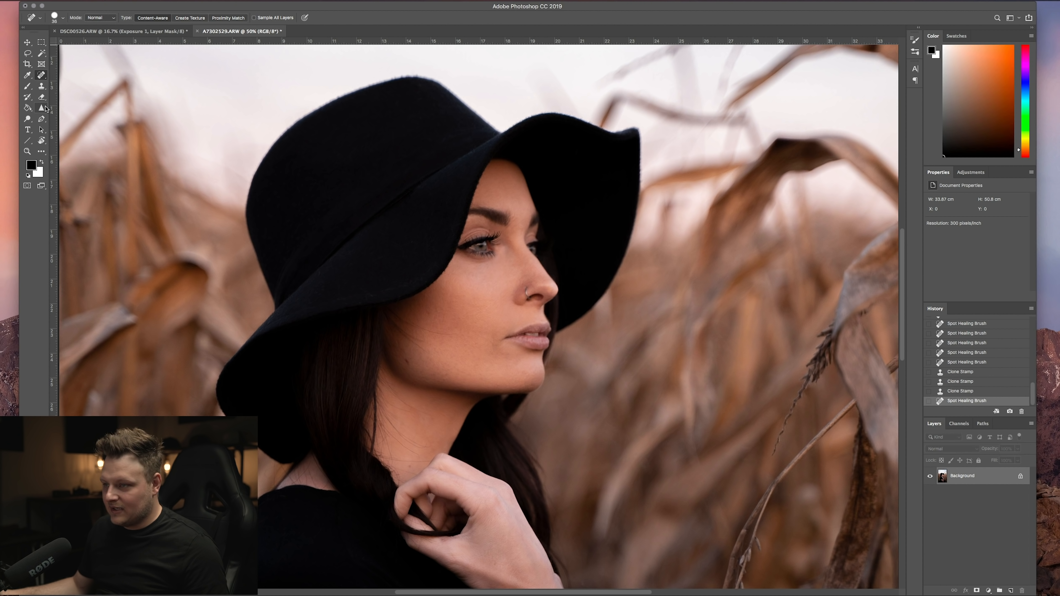
Step: Sharpen the woman's eyes, eyebrow and lips with the Sharpen tool at its current strength
{"action": "left_click", "coordinate": [45, 109]}
{"action": "left_click", "coordinate": [480, 248]}
{"action": "left_click", "coordinate": [481, 247]}
{"action": "left_click", "coordinate": [480, 246]}
{"action": "left_click", "coordinate": [534, 249]}
{"action": "left_click_drag", "start_coordinate": [474, 215], "coordinate": [504, 220]}
{"action": "mouse_move", "coordinate": [515, 337]}
{"action": "left_mouse_down"}
{"action": "mouse_move", "coordinate": [545, 343]}
{"action": "mouse_move", "coordinate": [543, 332]}
{"action": "mouse_move", "coordinate": [543, 342]}
{"action": "left_mouse_up"}
{"action": "left_click", "coordinate": [528, 340]}
{"action": "left_click", "coordinate": [396, 360]}
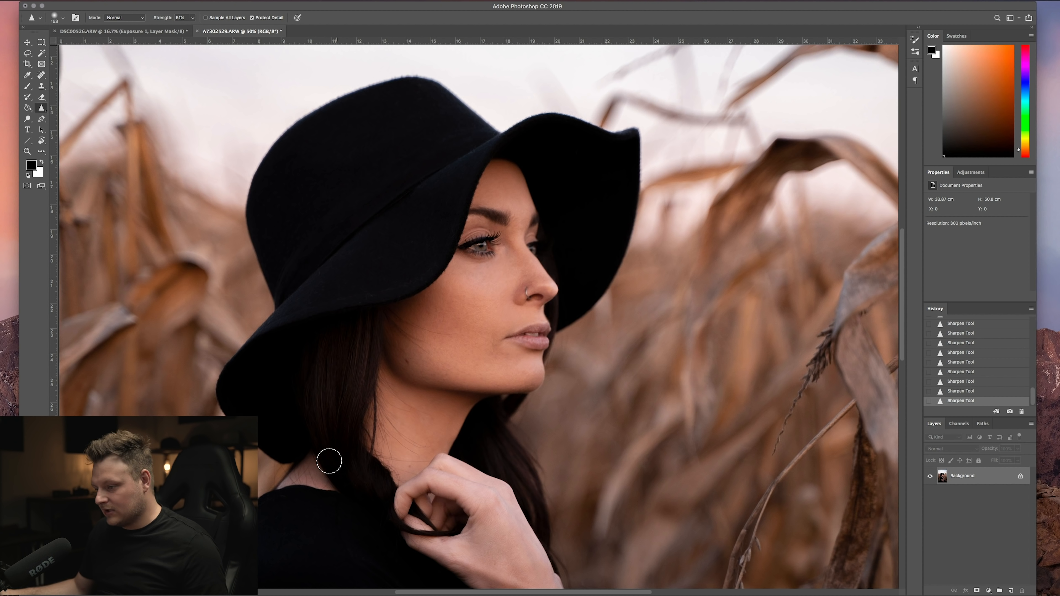
Step: Add an Exposure adjustment layer above the cornfield portrait's background and set its offset to 0.0045
{"action": "key", "text": "super+minus"}
{"action": "key", "text": "super+minus"}
{"action": "key", "text": "super+minus"}
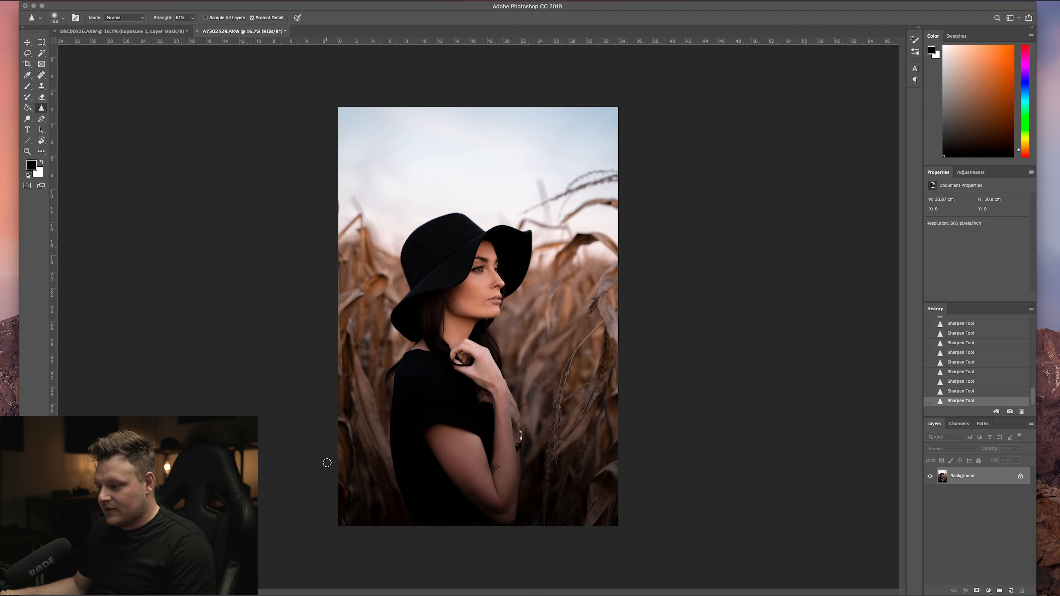
{"action": "left_click", "coordinate": [971, 172]}
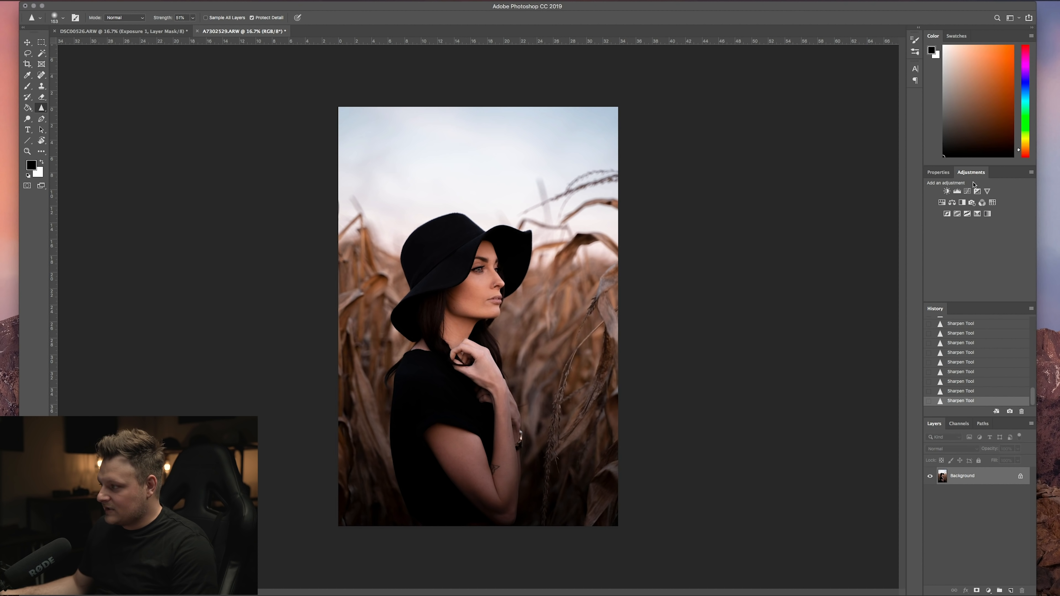
{"action": "left_click", "coordinate": [978, 191]}
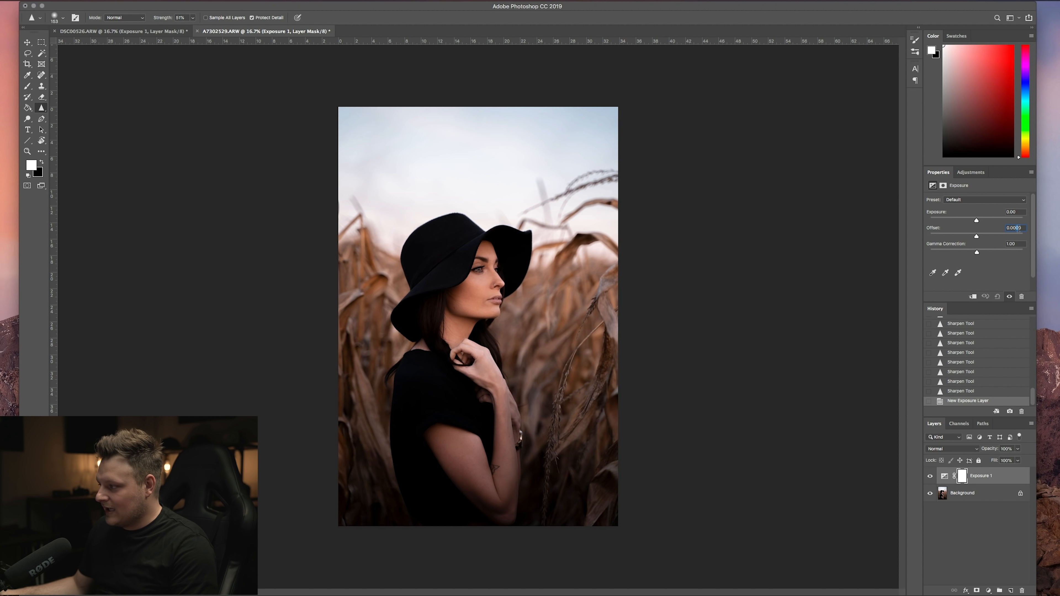
{"action": "type", "text": "0.0045"}
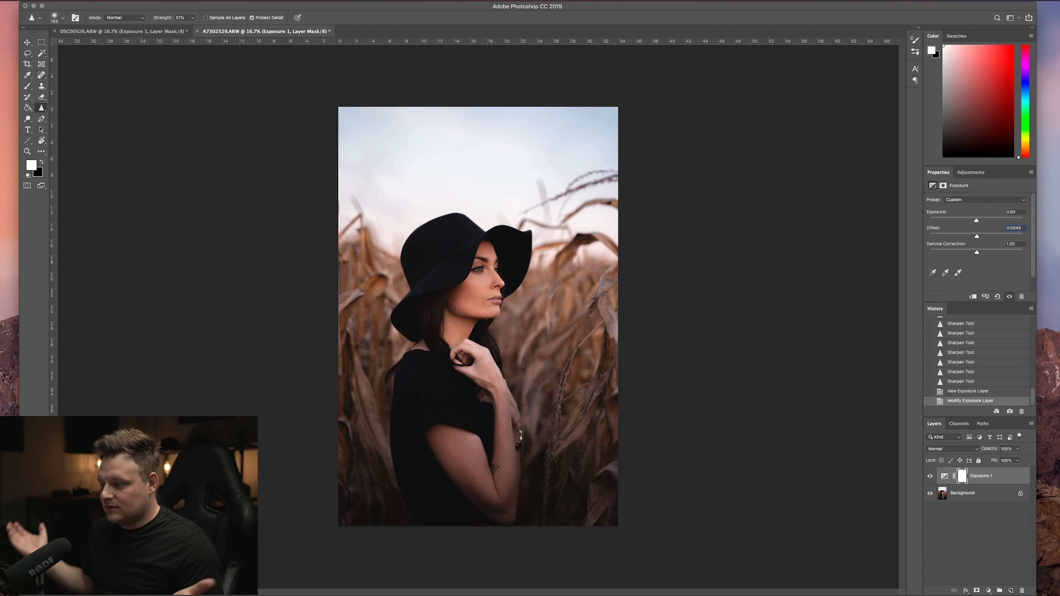